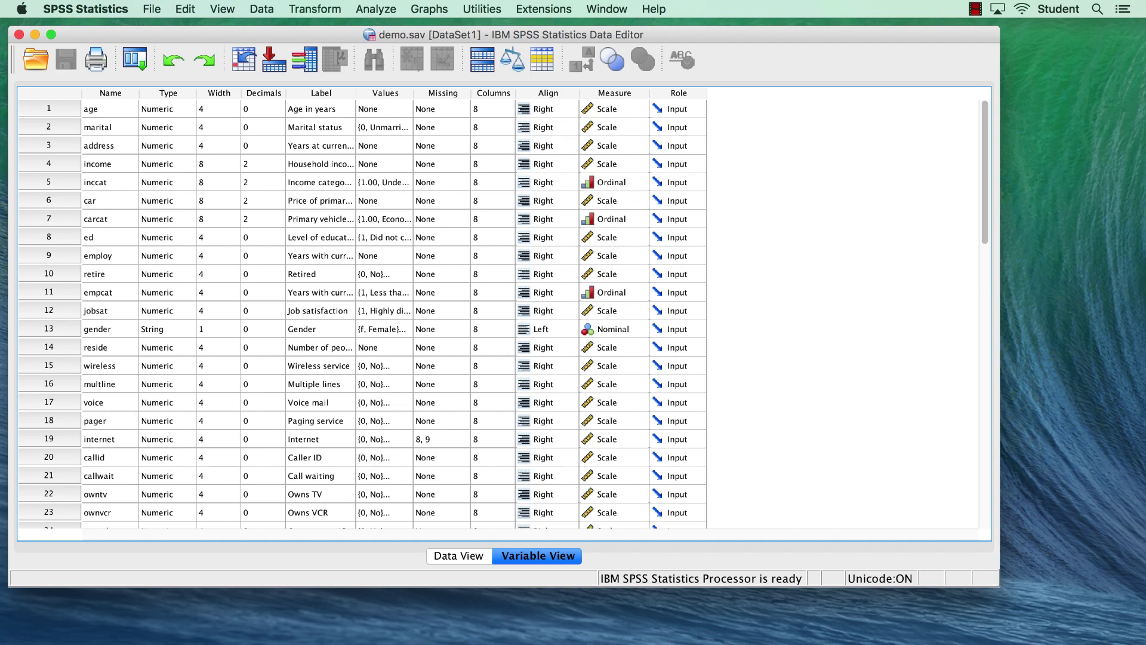
- Compute a new variable named ID with the numeric expression $CASENUM
{"action": "left_click", "coordinate": [326, 9]}
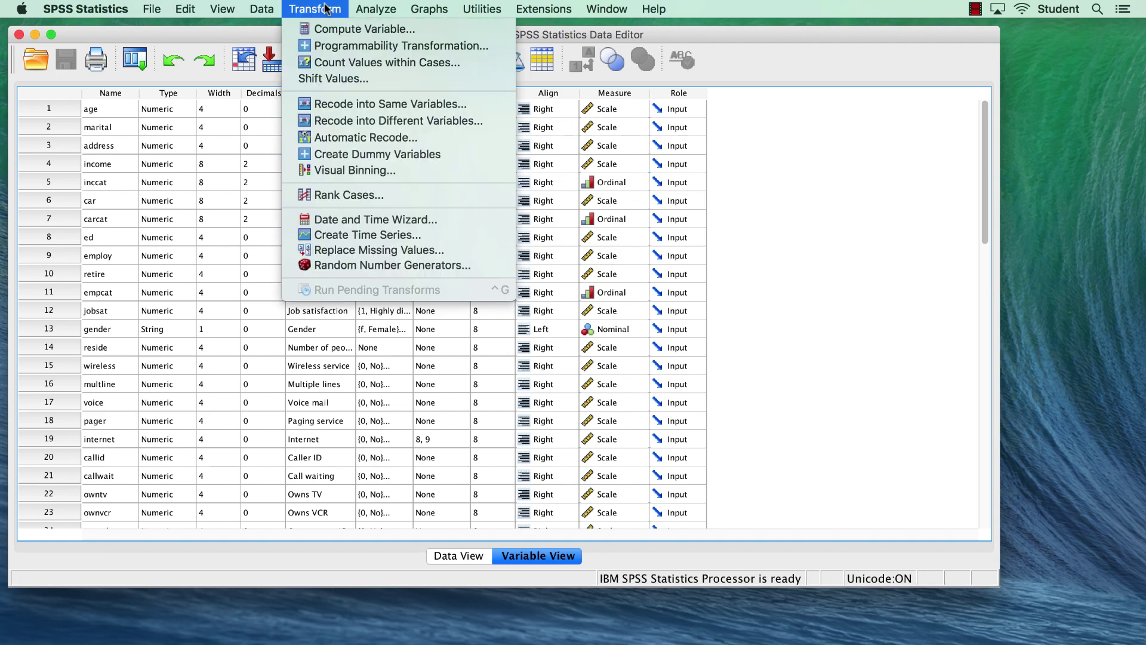
{"action": "left_click", "coordinate": [435, 26]}
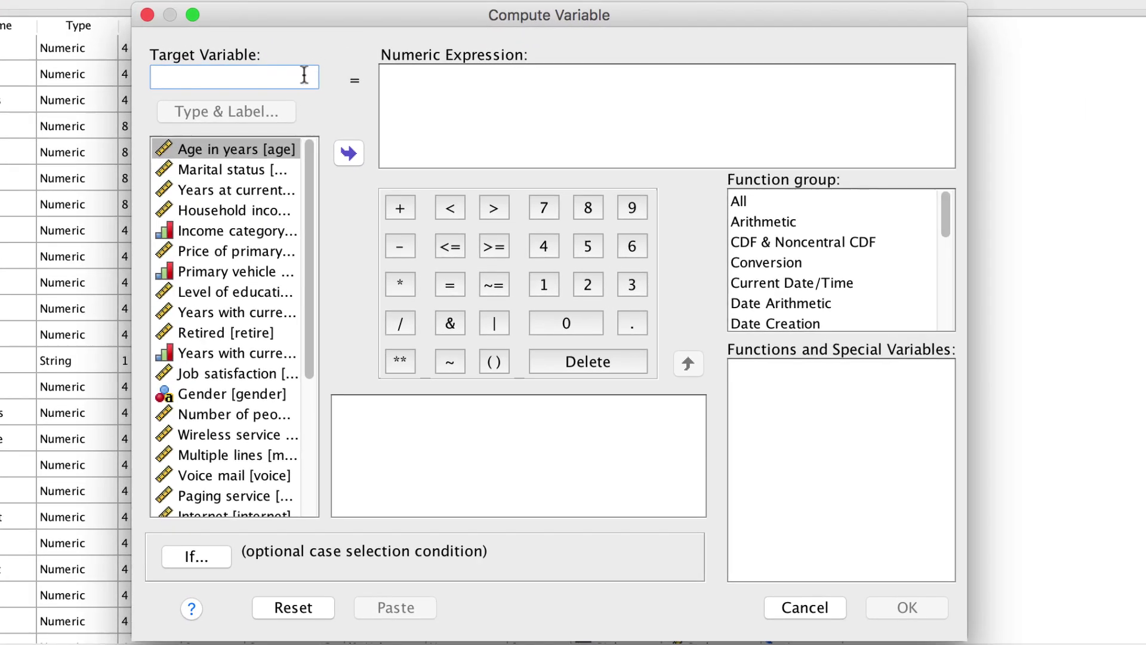
{"action": "type", "text": "ID"}
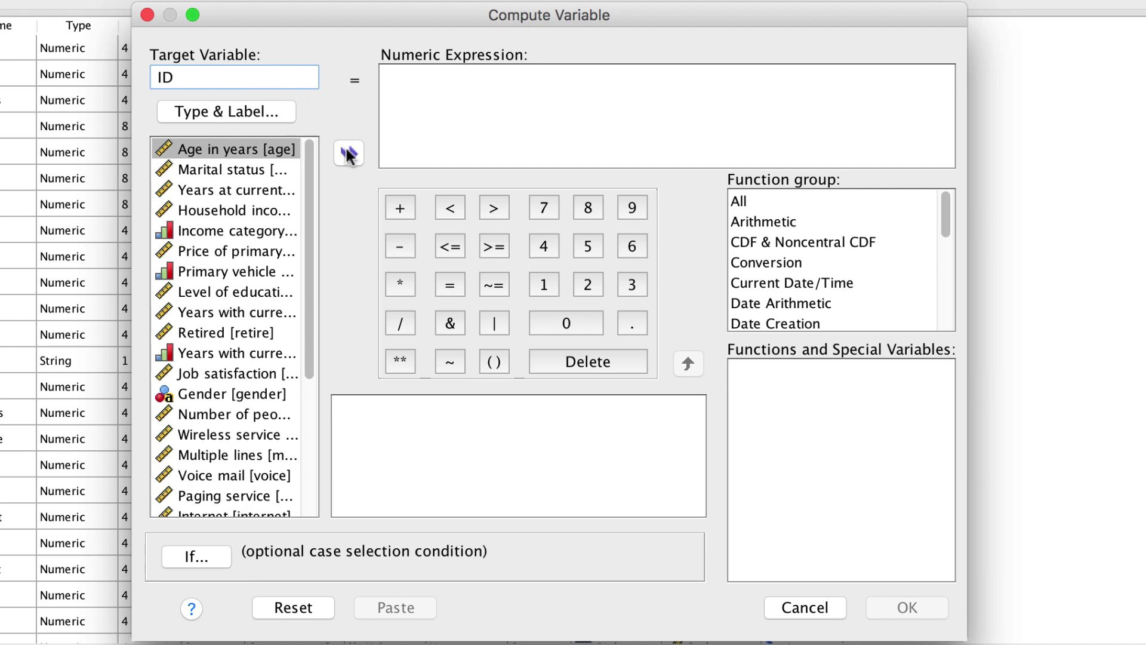
{"action": "left_click", "coordinate": [438, 105]}
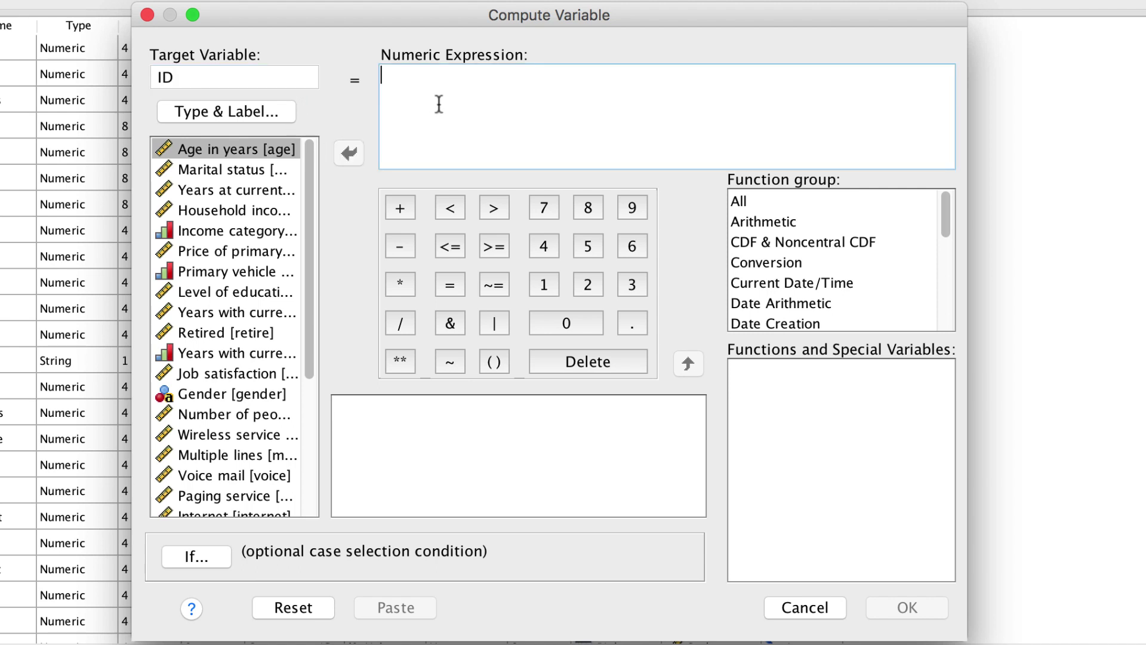
{"action": "left_click", "coordinate": [754, 201]}
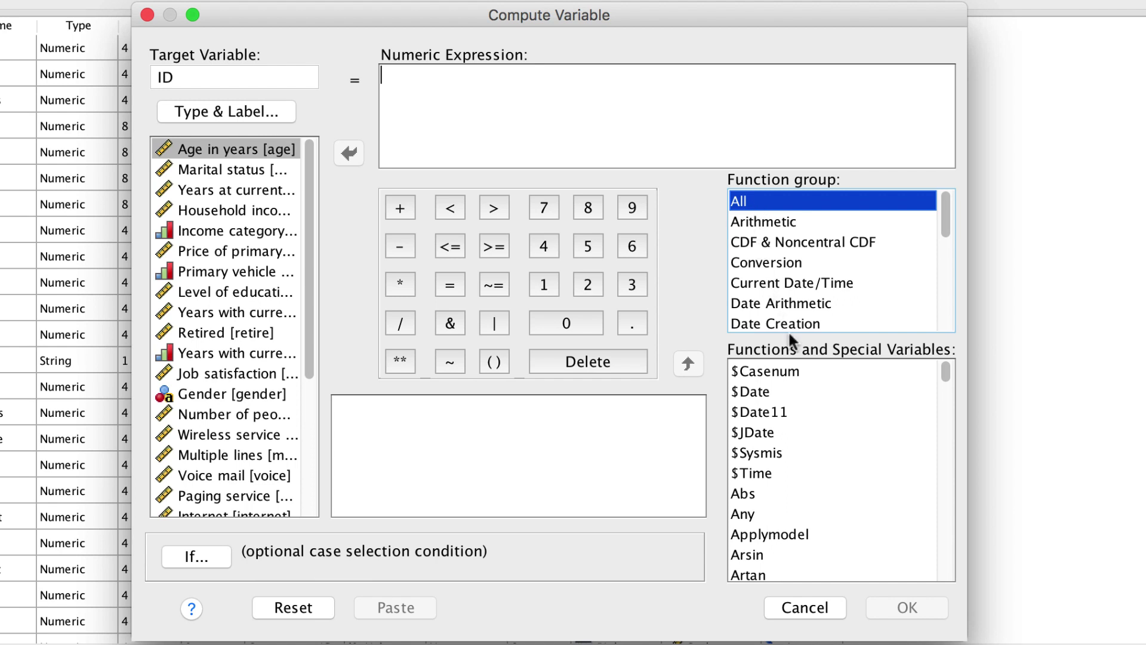
{"action": "left_click", "coordinate": [812, 370]}
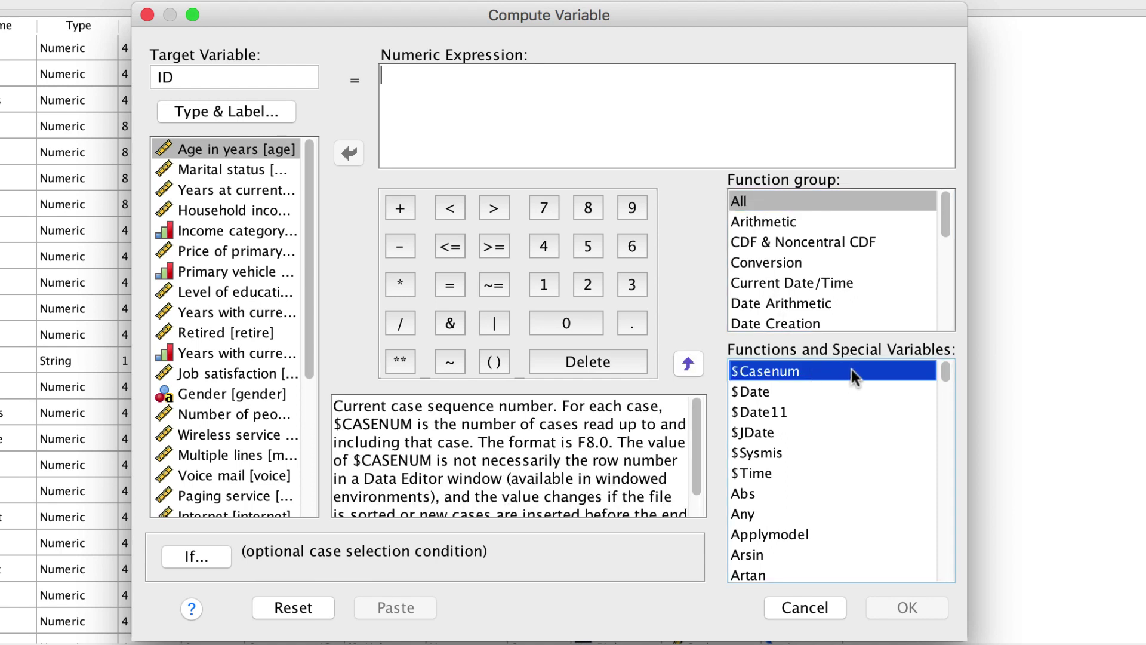
{"action": "left_click_drag", "start_coordinate": [851, 369], "coordinate": [556, 92]}
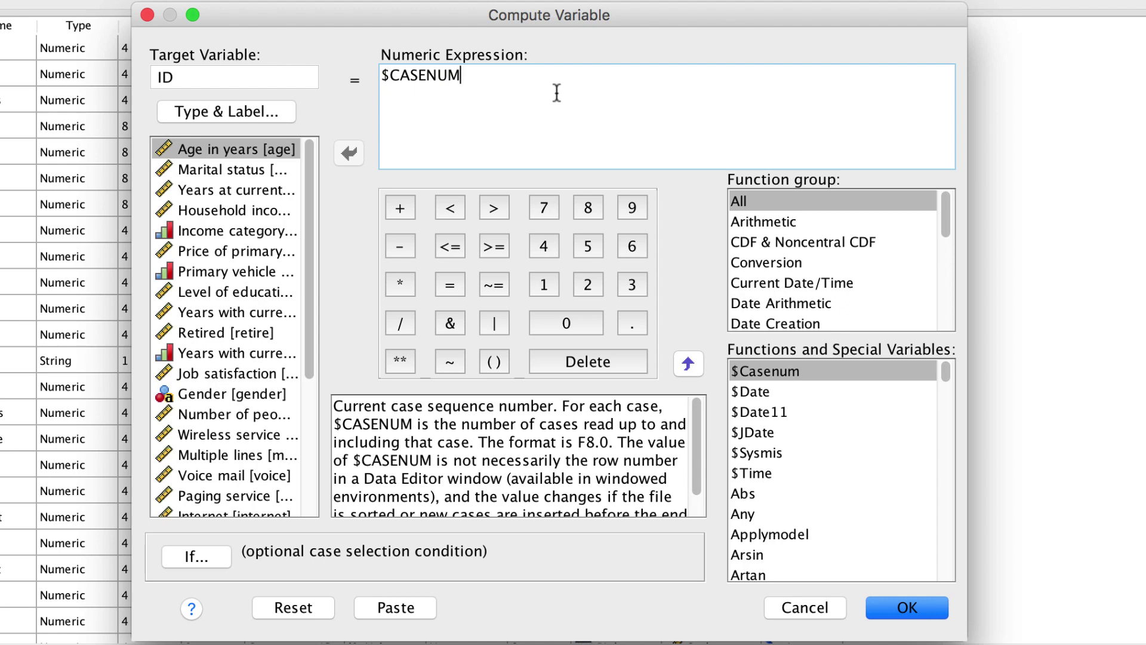
{"action": "left_click", "coordinate": [906, 607]}
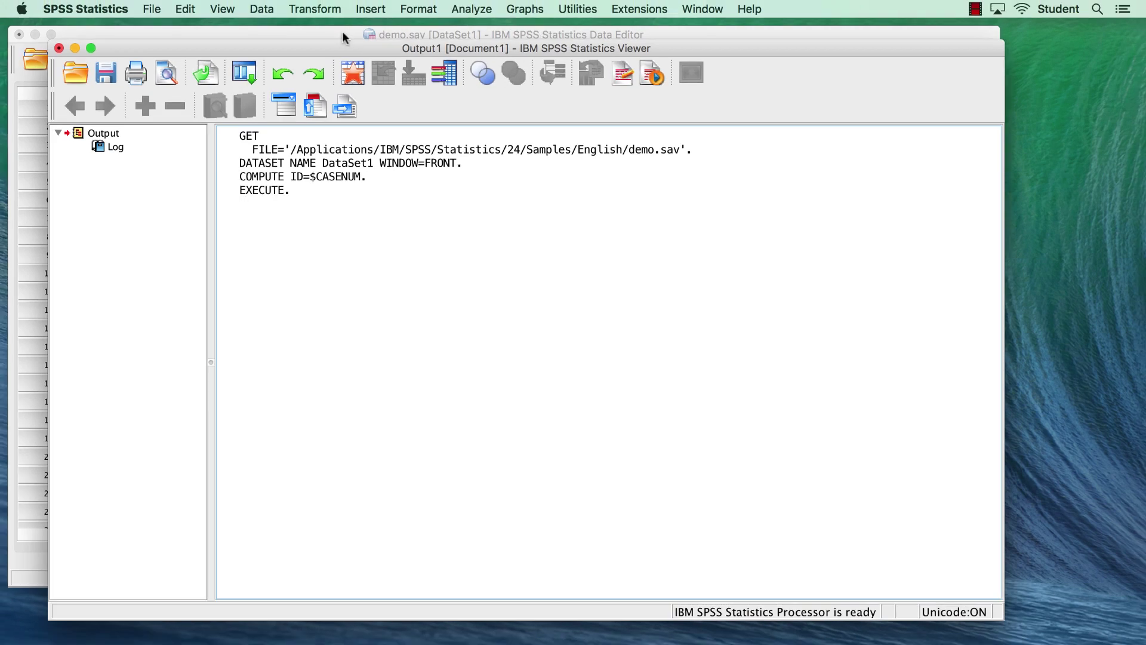
- Check the new ID column in the data and move the ID variable to the top of the variable list
{"action": "left_click", "coordinate": [337, 17]}
{"action": "left_click", "coordinate": [459, 555]}
{"action": "scroll", "coordinate": [800, 237], "scroll_direction": "right", "scroll_amount": 10}
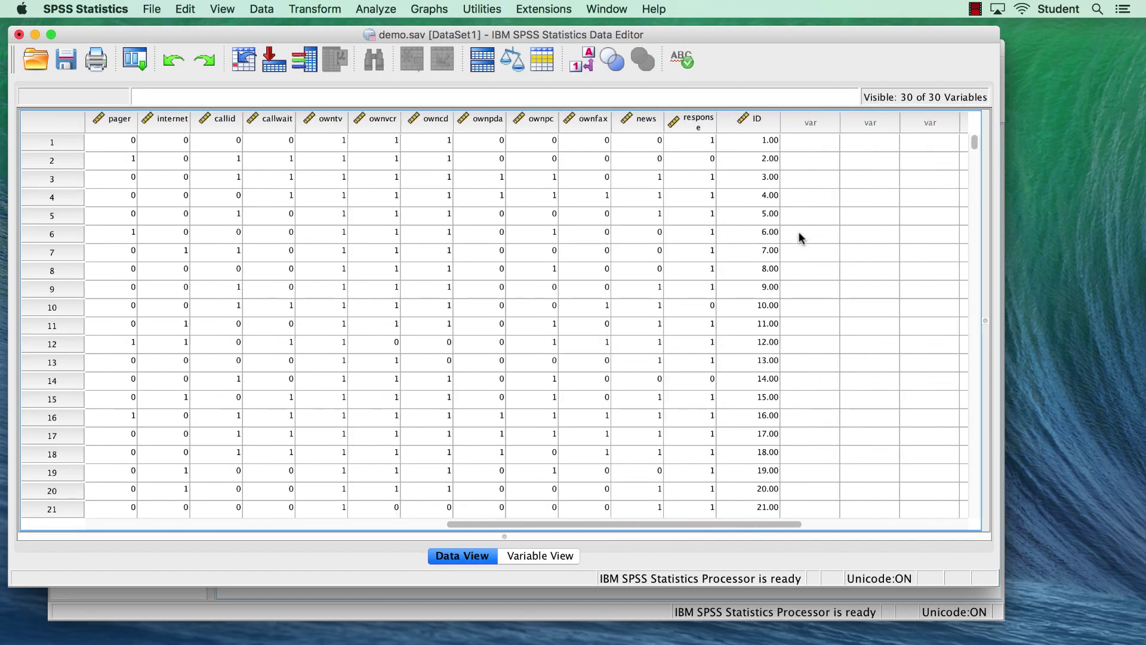
{"action": "left_click", "coordinate": [757, 120]}
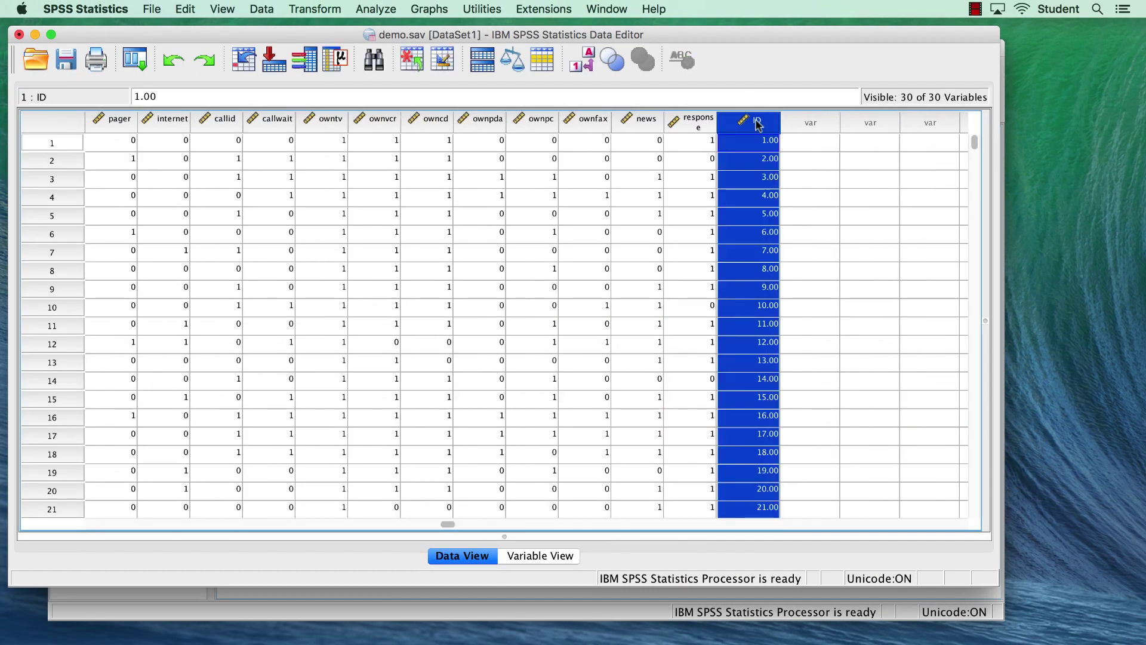
{"action": "left_click", "coordinate": [542, 557]}
{"action": "scroll", "coordinate": [199, 463], "scroll_direction": "down", "scroll_amount": 5}
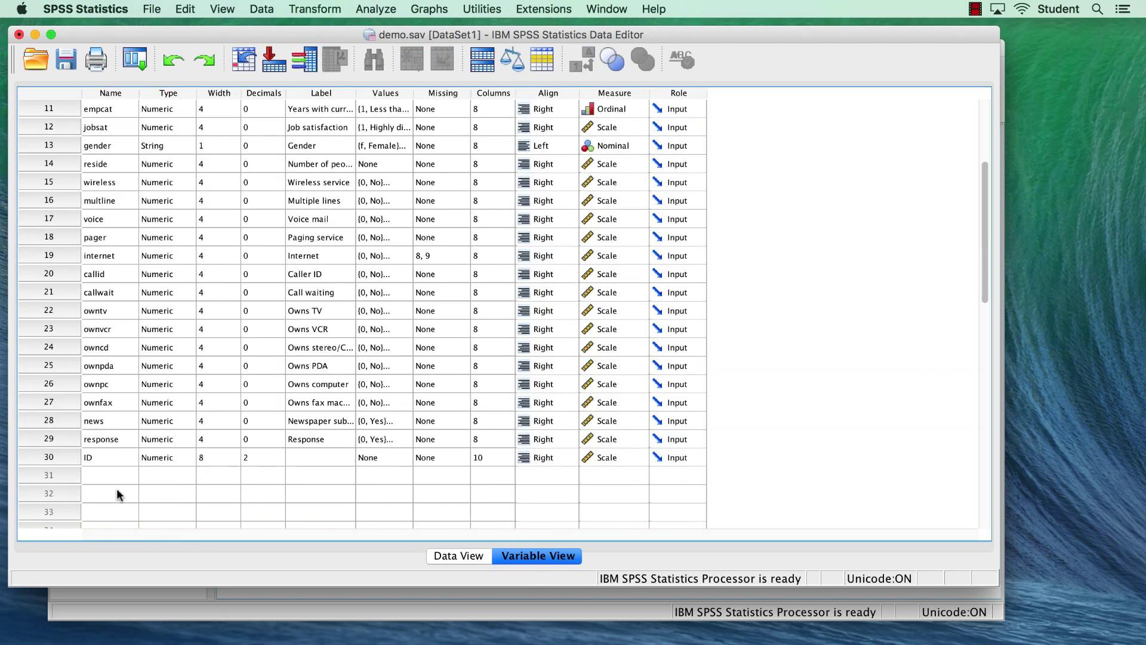
{"action": "left_click", "coordinate": [48, 457]}
{"action": "left_click_drag", "start_coordinate": [46, 457], "coordinate": [35, 107]}
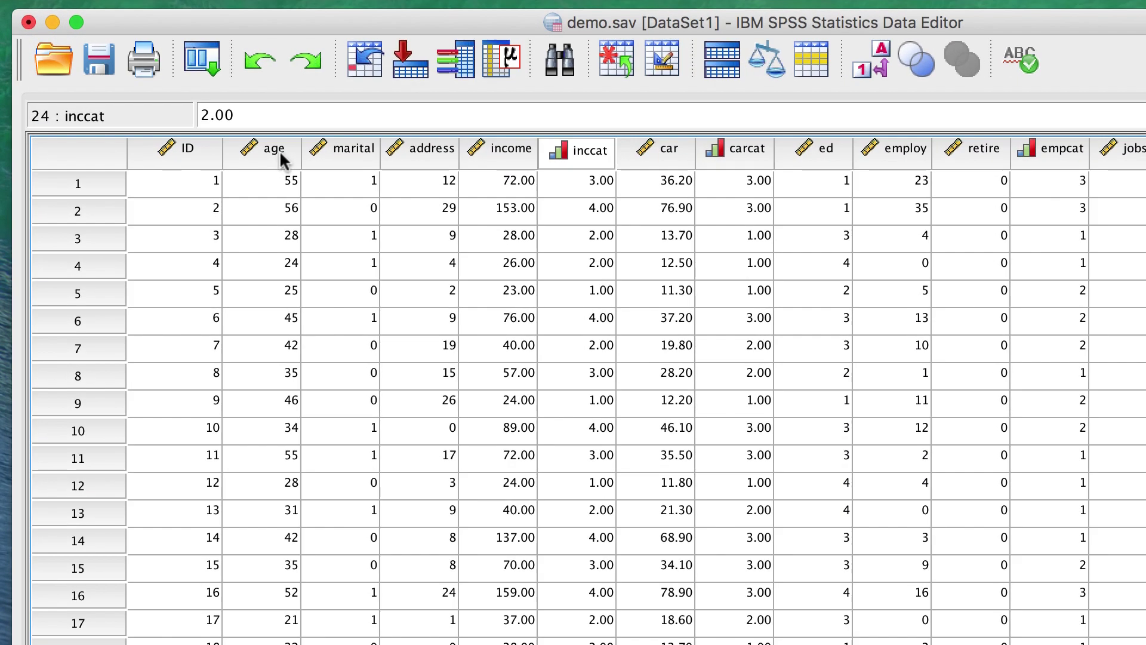
- Sort the cases in ascending order directly from the age column
{"action": "right_click", "coordinate": [272, 150]}
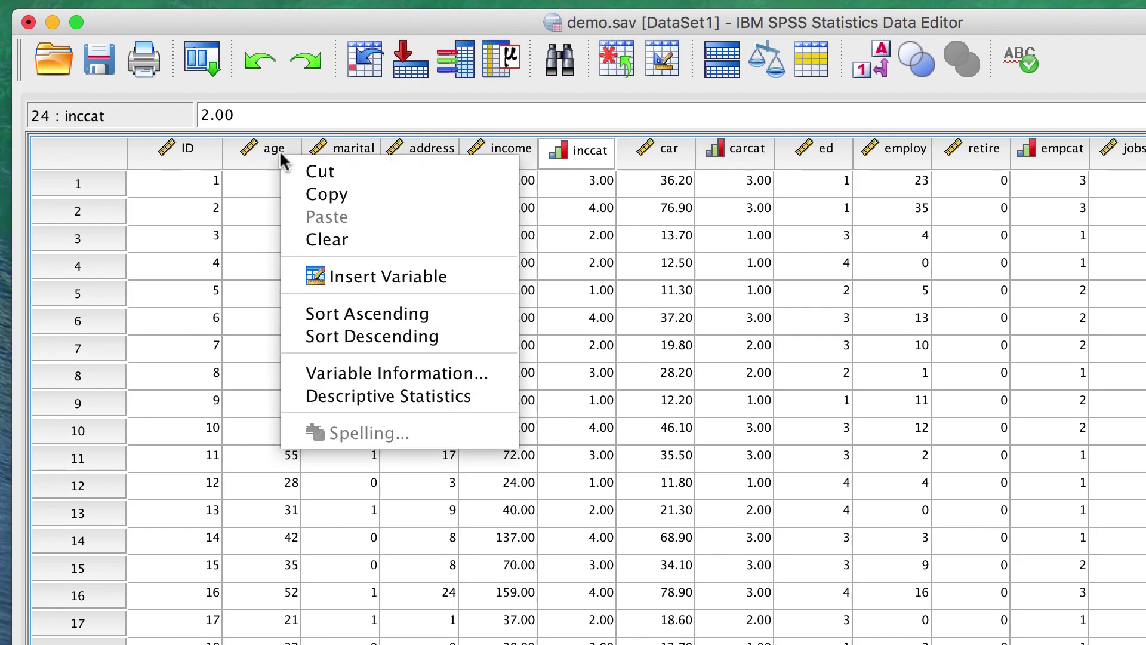
{"action": "left_click", "coordinate": [440, 309]}
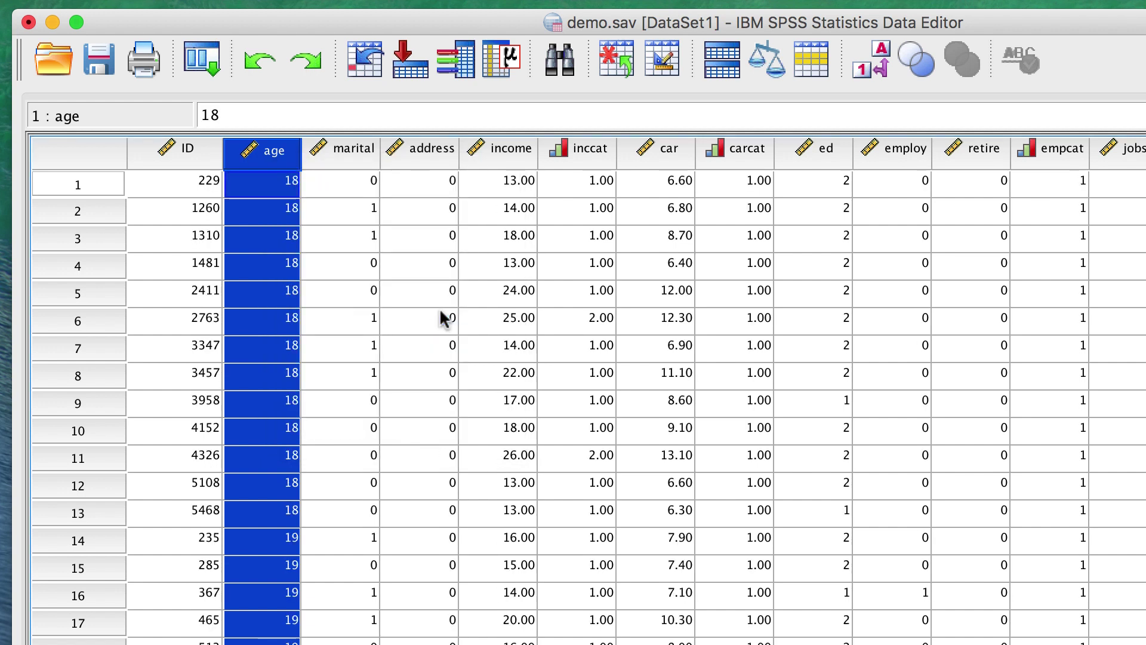
{"action": "left_click", "coordinate": [440, 157]}
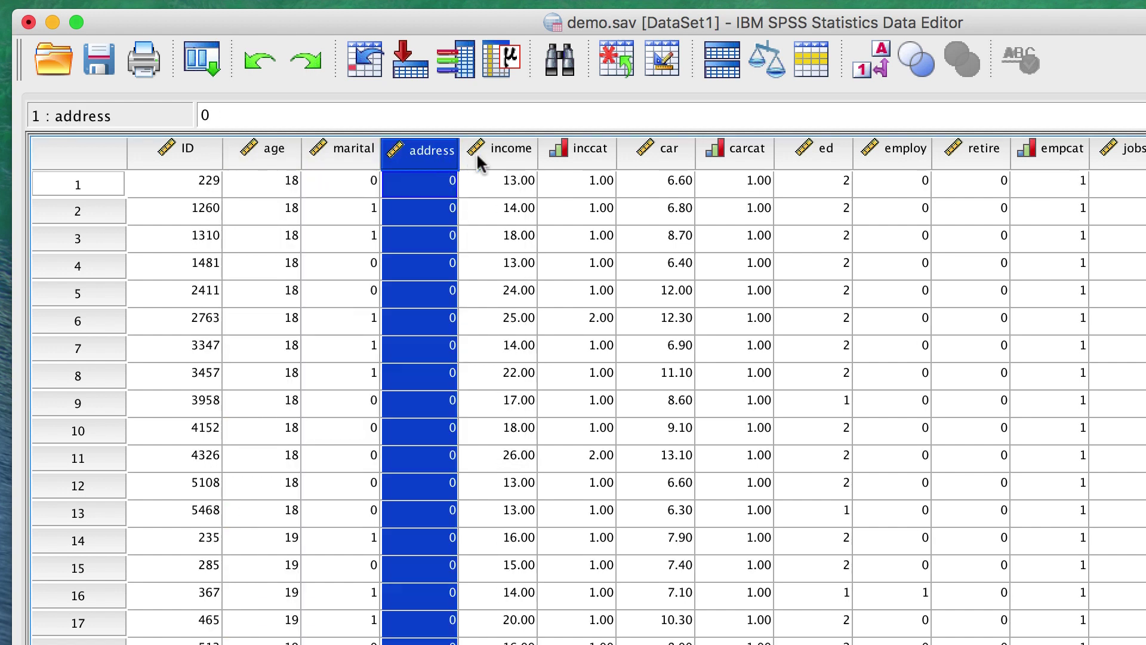
{"action": "right_click", "coordinate": [511, 156], "text": "shift"}
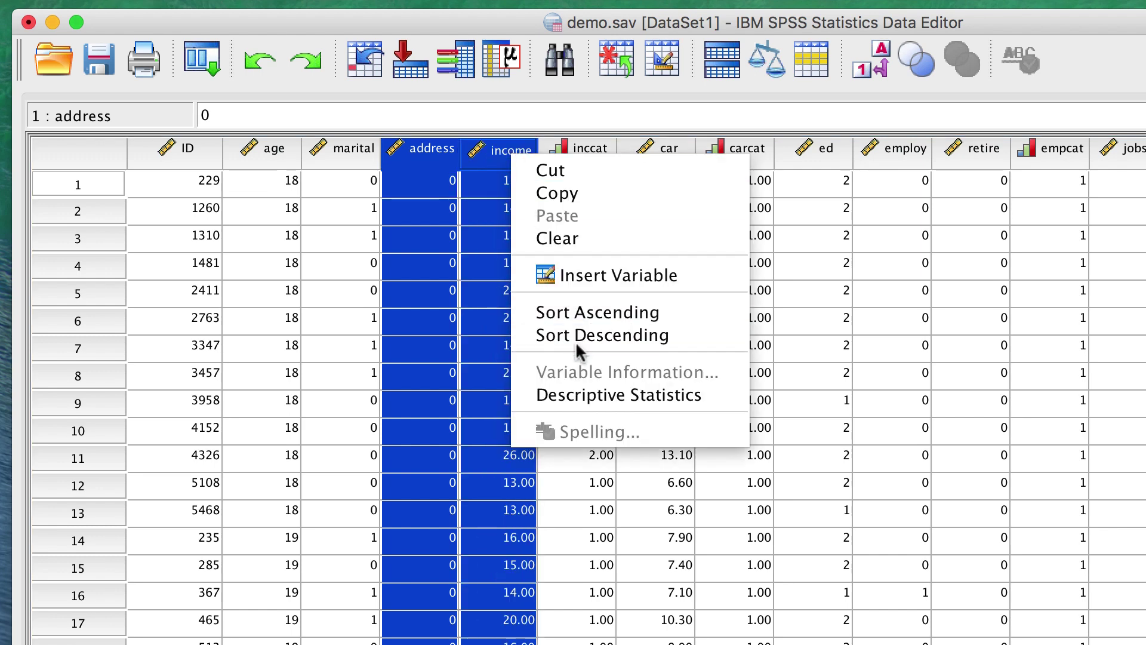
{"action": "left_click", "coordinate": [262, 154]}
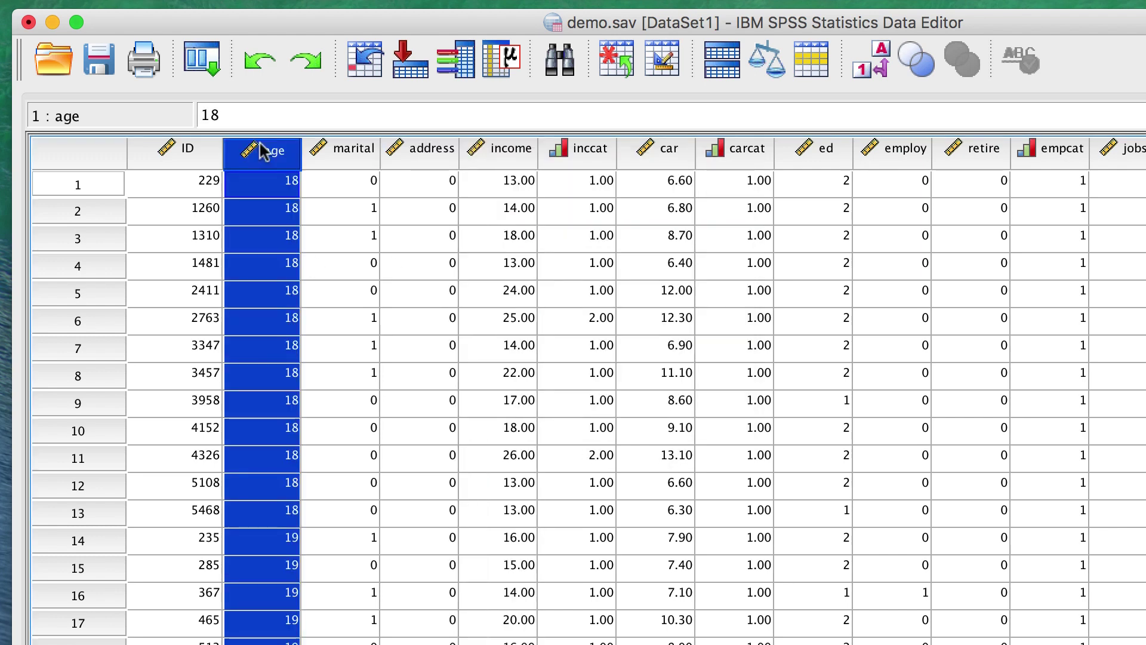
- Restore the original case order by sorting the ID column ascending
{"action": "left_click", "coordinate": [181, 155]}
{"action": "right_click", "coordinate": [179, 159]}
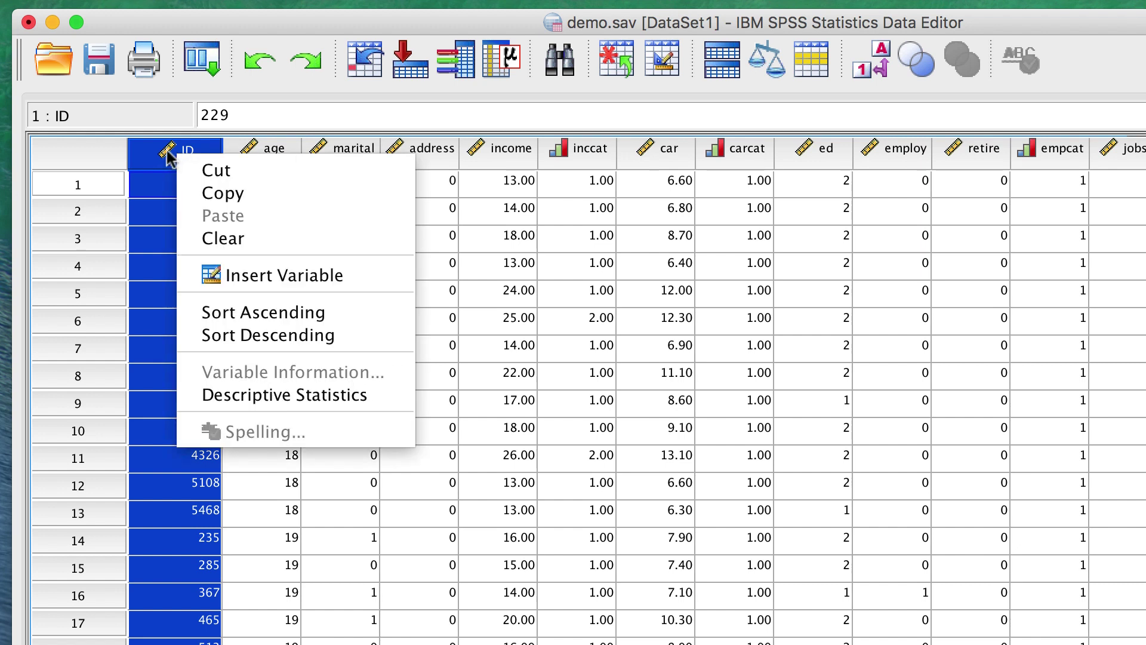
{"action": "right_click", "coordinate": [169, 157]}
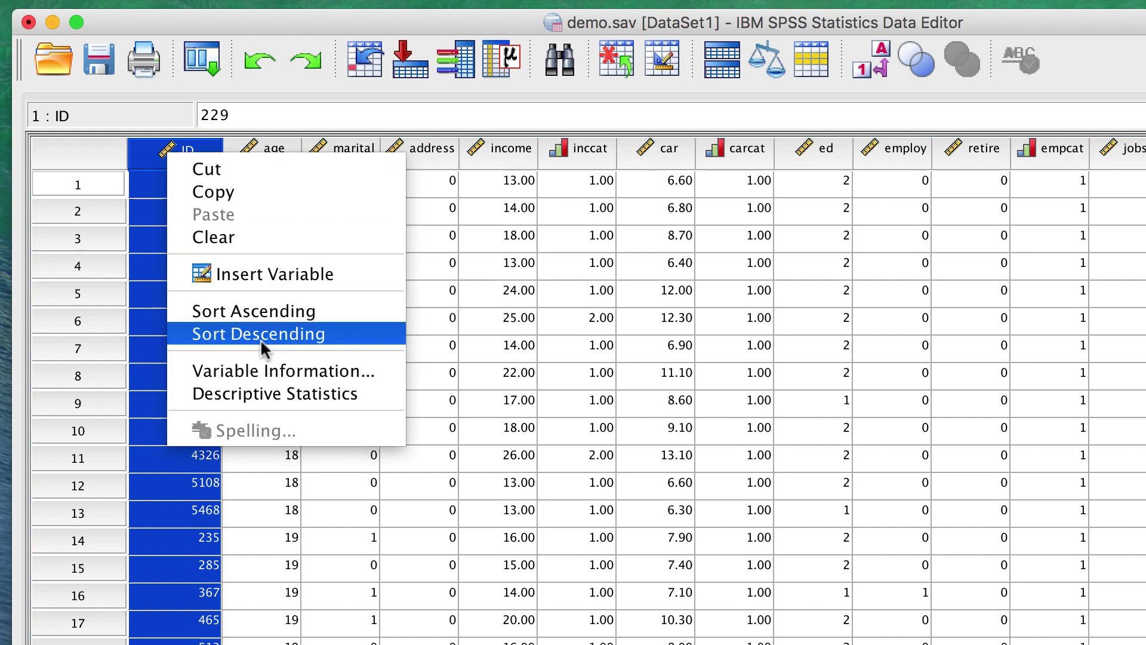
{"action": "left_click", "coordinate": [349, 317]}
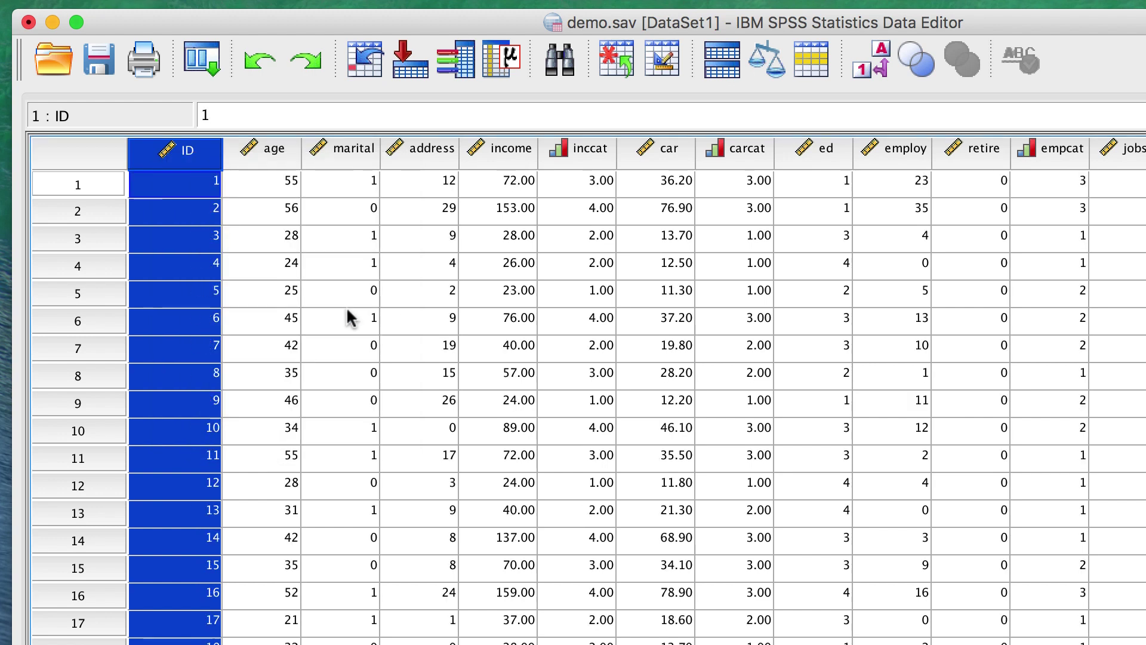
{"action": "left_click", "coordinate": [351, 324]}
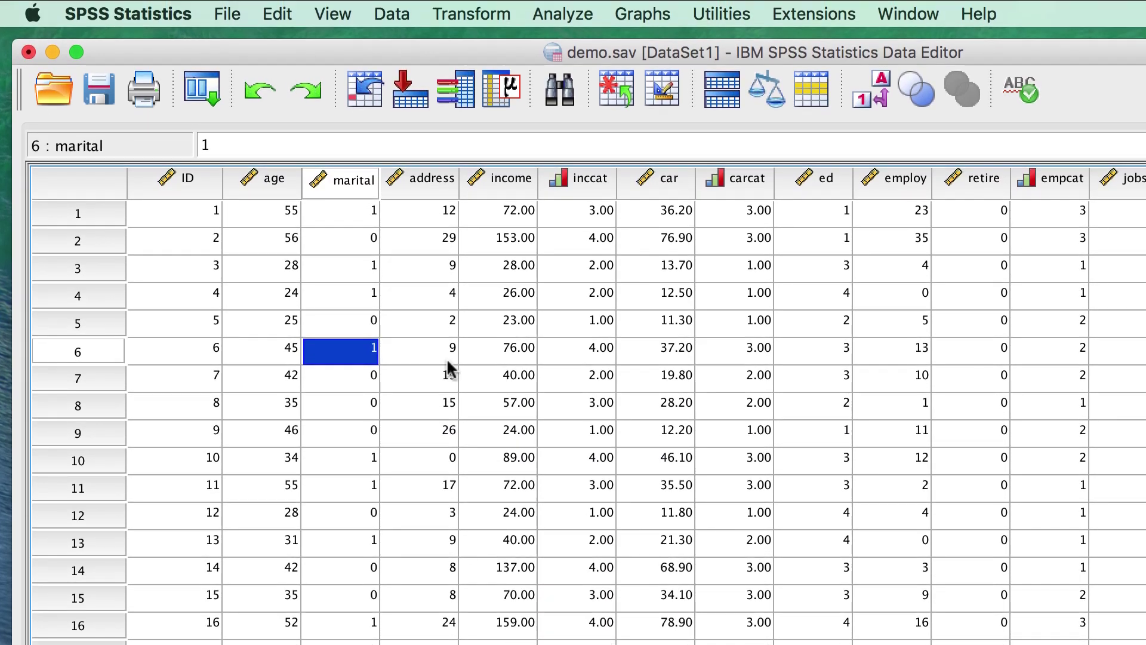
- Use Sort Cases to sort the data by Age in years in ascending order
{"action": "left_click", "coordinate": [397, 14]}
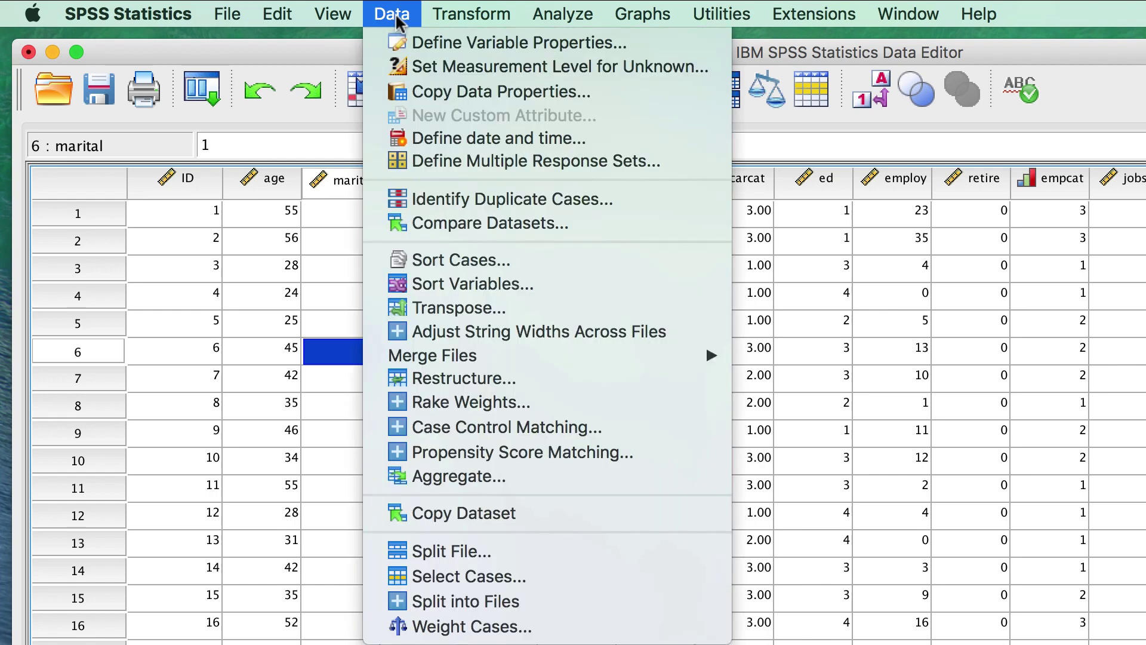
{"action": "left_click", "coordinate": [489, 260]}
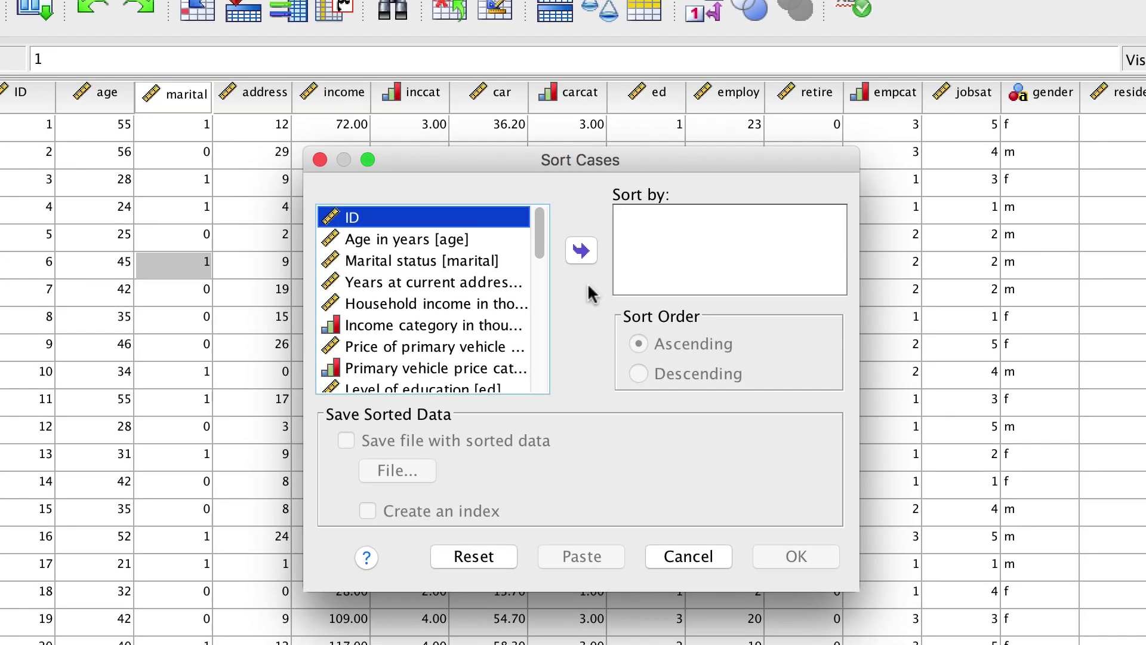
{"action": "left_click", "coordinate": [509, 241]}
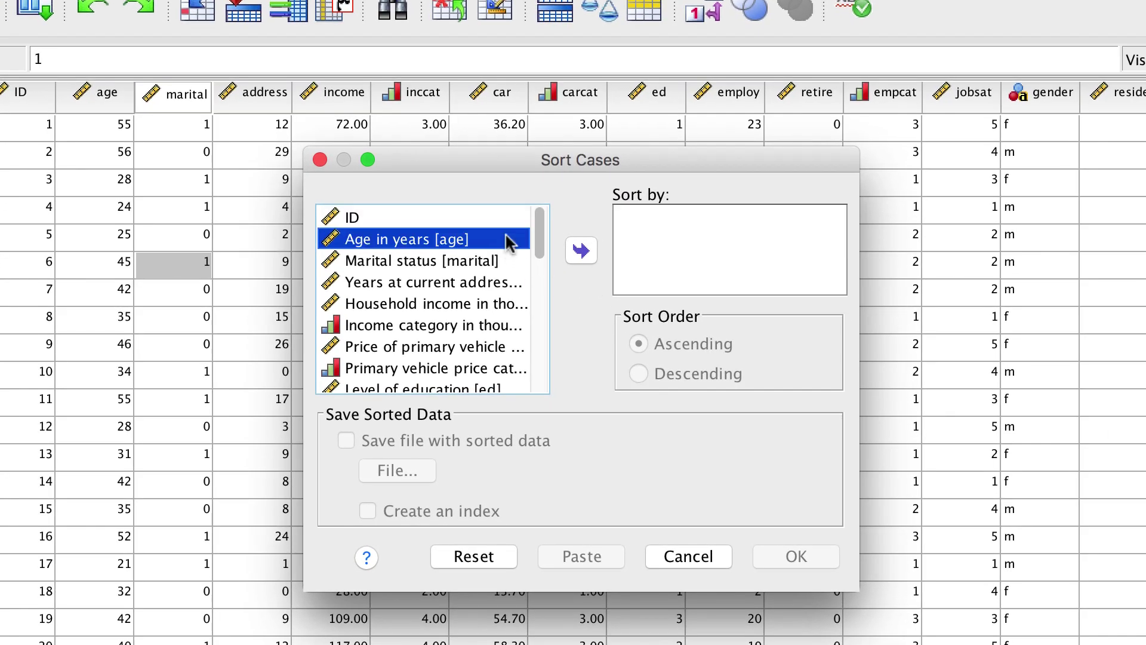
{"action": "left_click", "coordinate": [582, 251]}
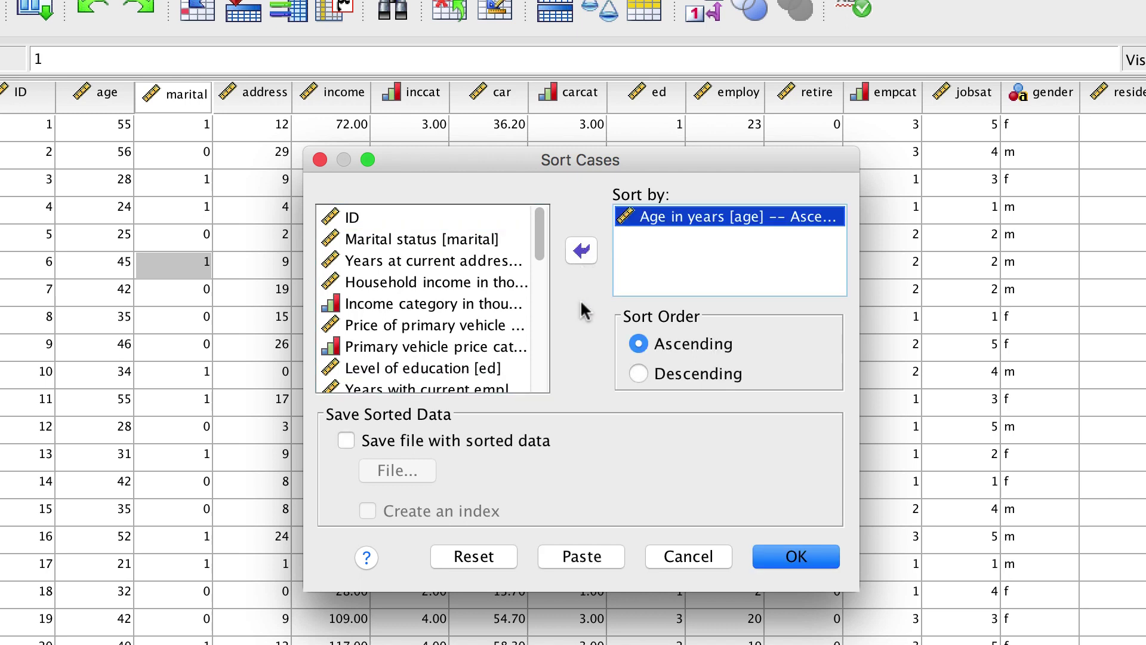
{"action": "left_click", "coordinate": [802, 557]}
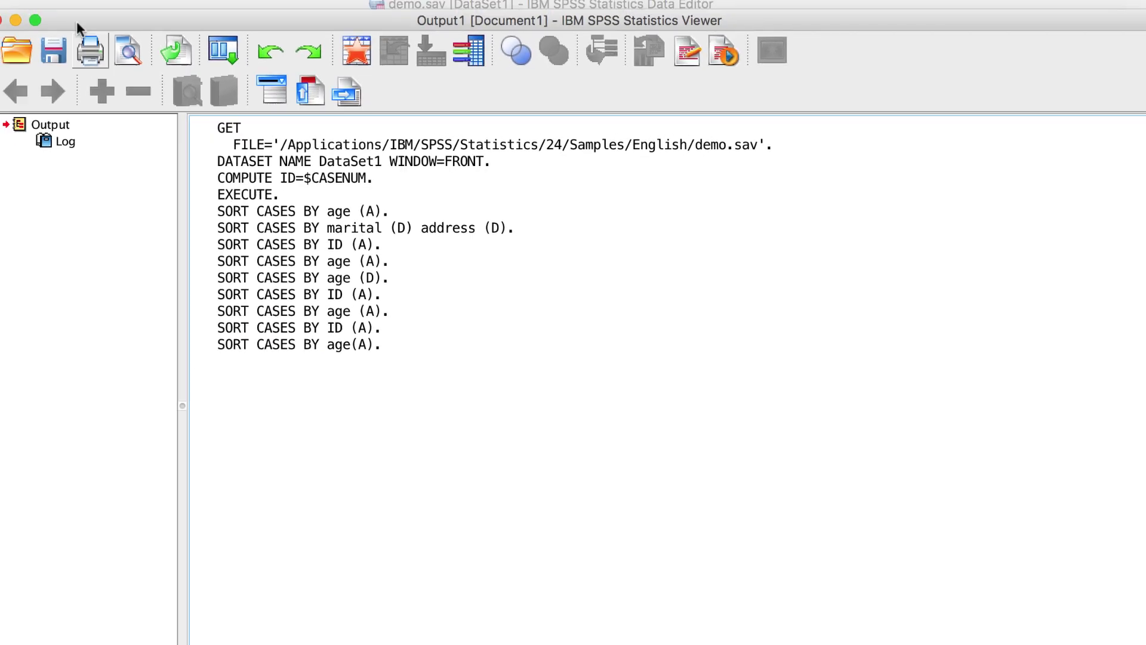
- Return to the data and re-sort the cases with household income added as the second ascending key after age
{"action": "left_click", "coordinate": [75, 48]}
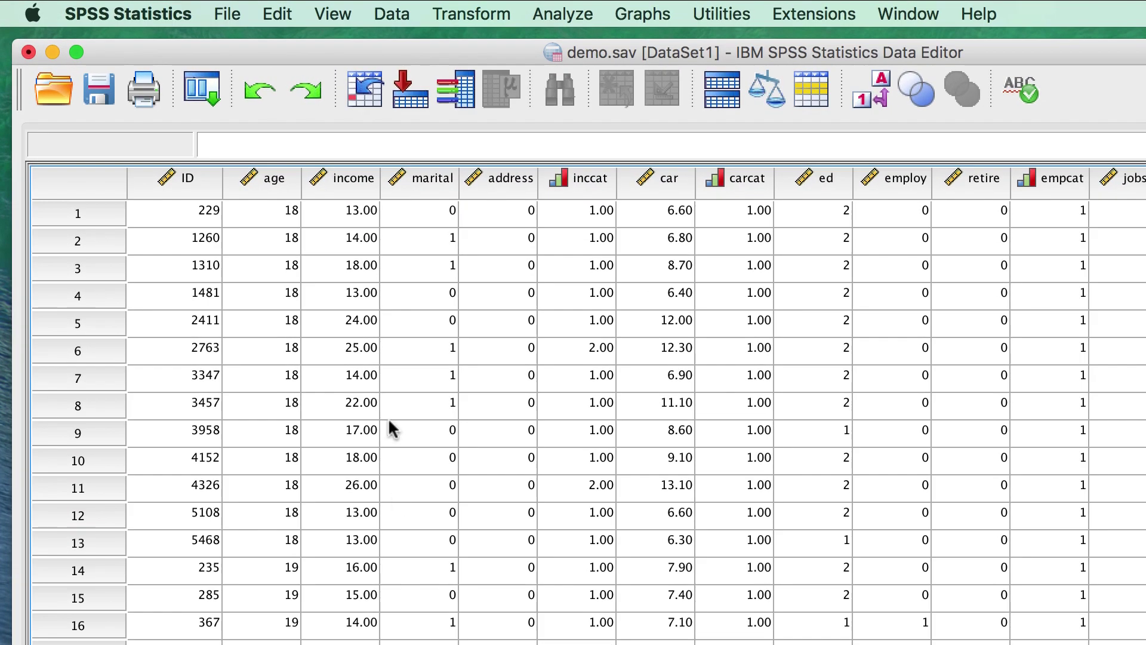
{"action": "left_click", "coordinate": [199, 87]}
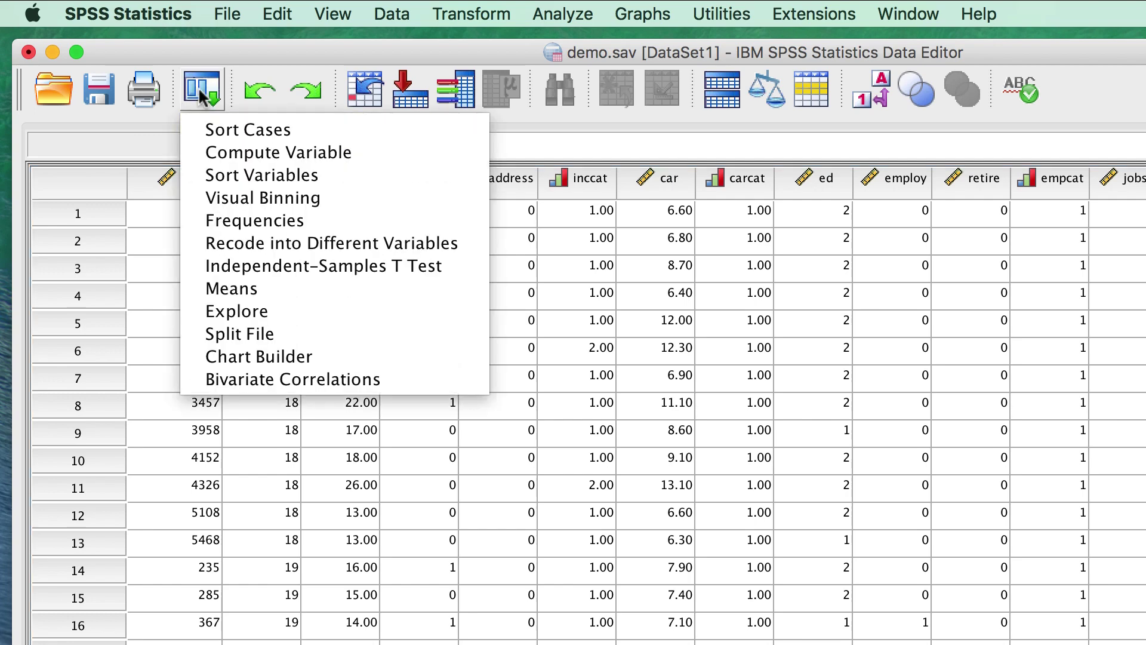
{"action": "left_click", "coordinate": [315, 129]}
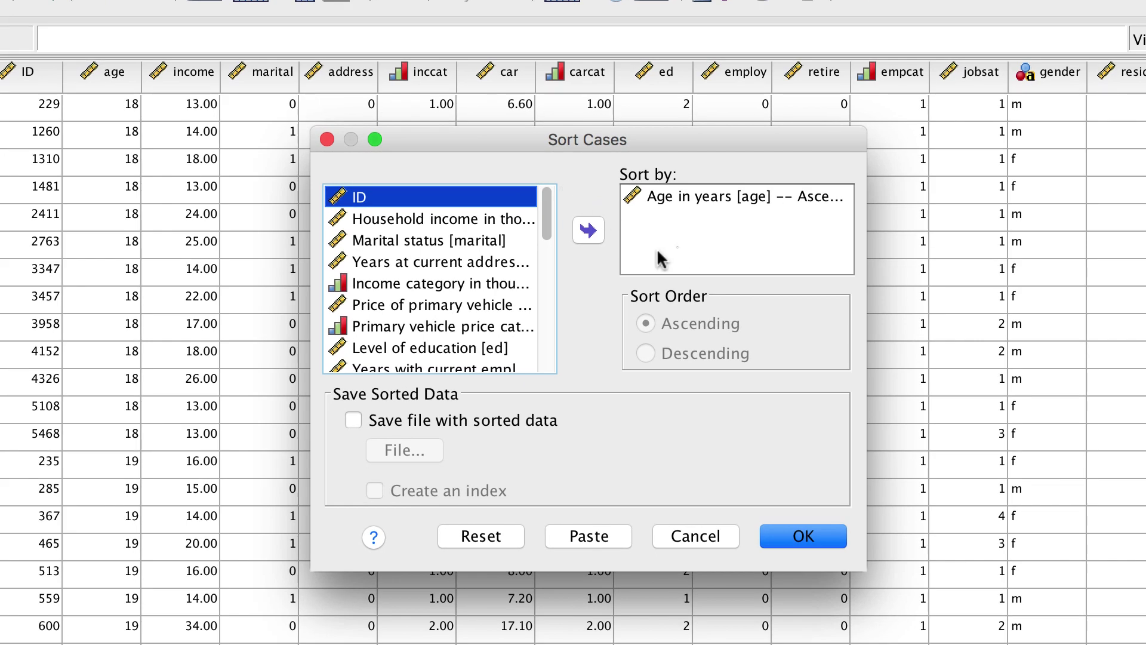
{"action": "left_click", "coordinate": [498, 218]}
{"action": "left_click", "coordinate": [587, 232]}
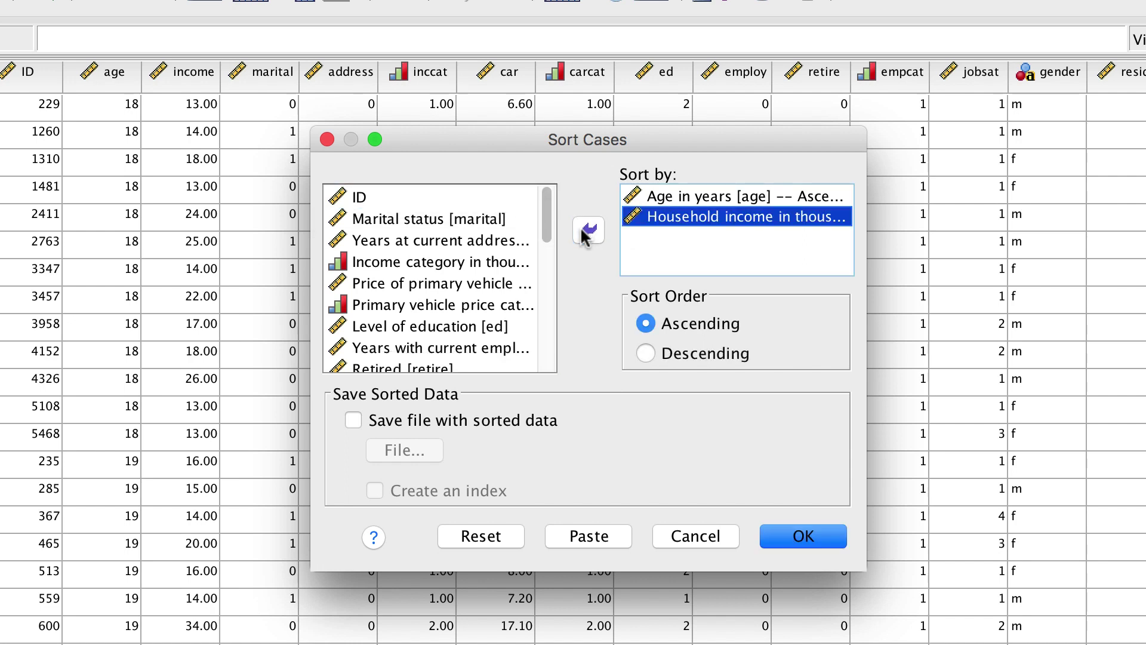
{"action": "left_click", "coordinate": [799, 532]}
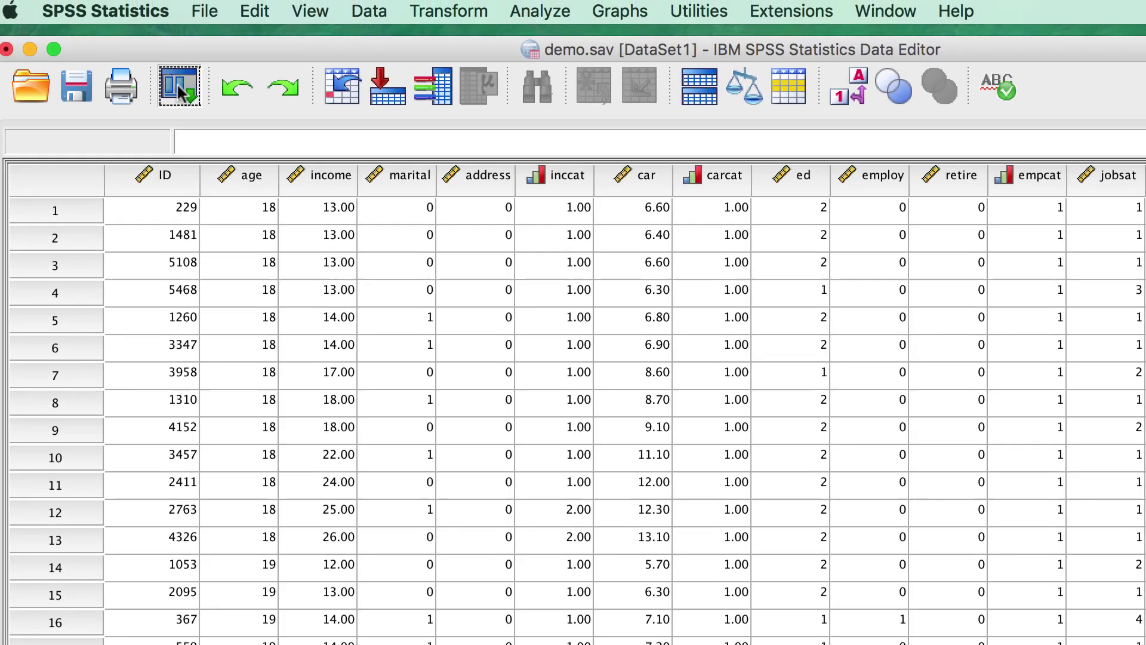
- Reorder the Sort Cases keys so household income comes before age, and run the sort again
{"action": "left_click", "coordinate": [177, 88]}
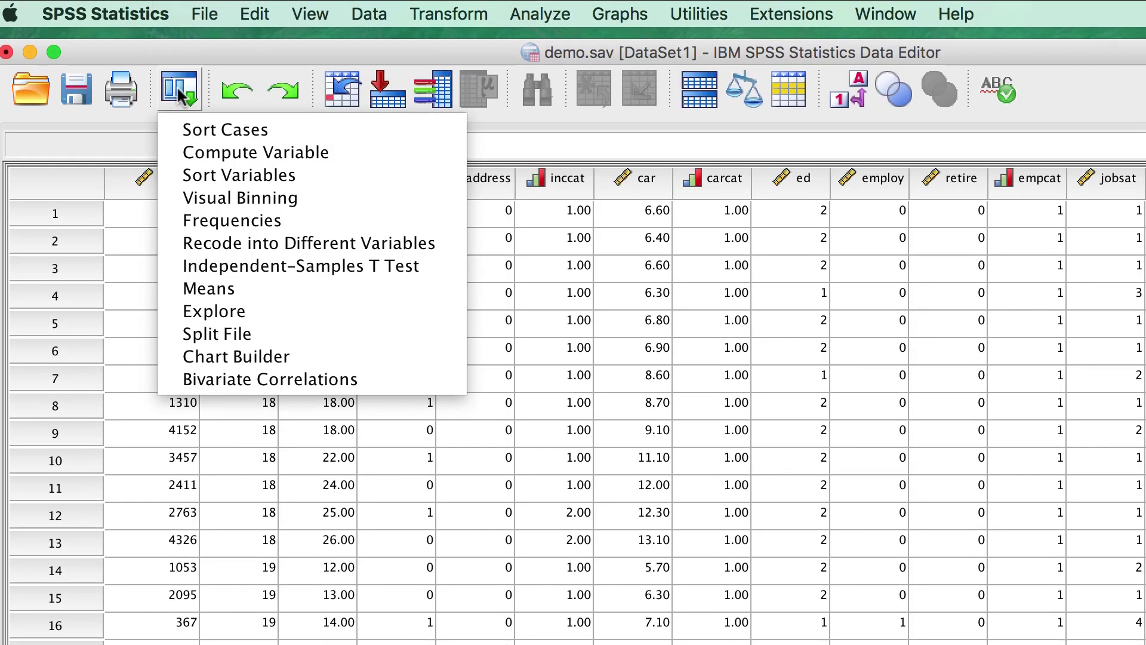
{"action": "left_click", "coordinate": [295, 129]}
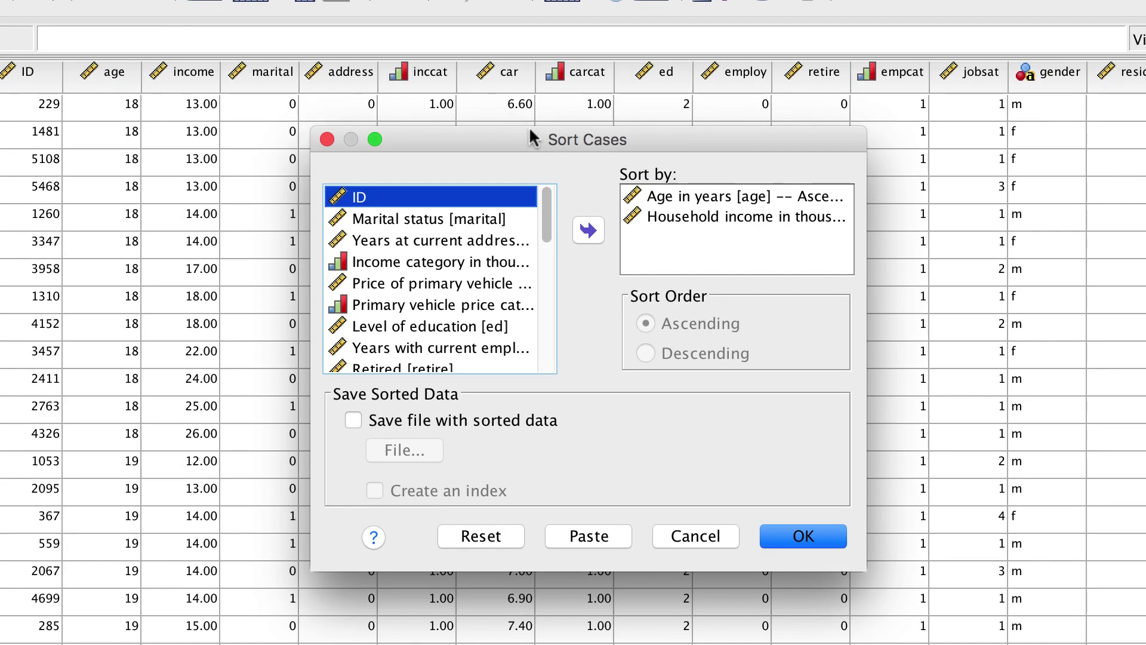
{"action": "left_click", "coordinate": [664, 216]}
{"action": "left_click_drag", "start_coordinate": [691, 212], "coordinate": [687, 188]}
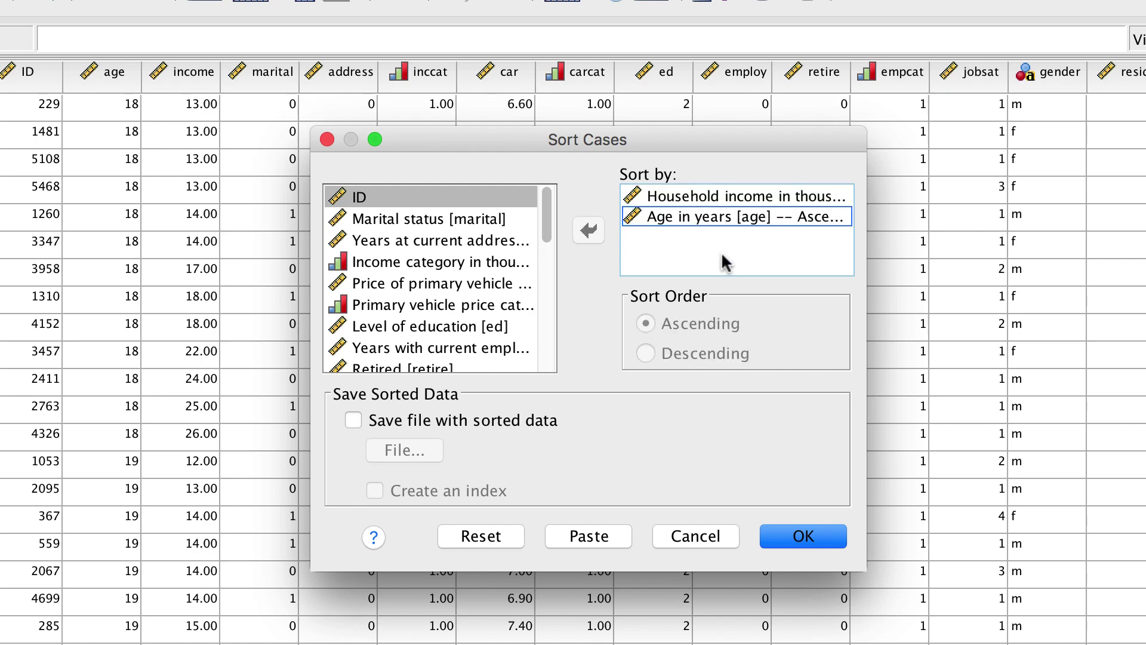
{"action": "left_click", "coordinate": [814, 537]}
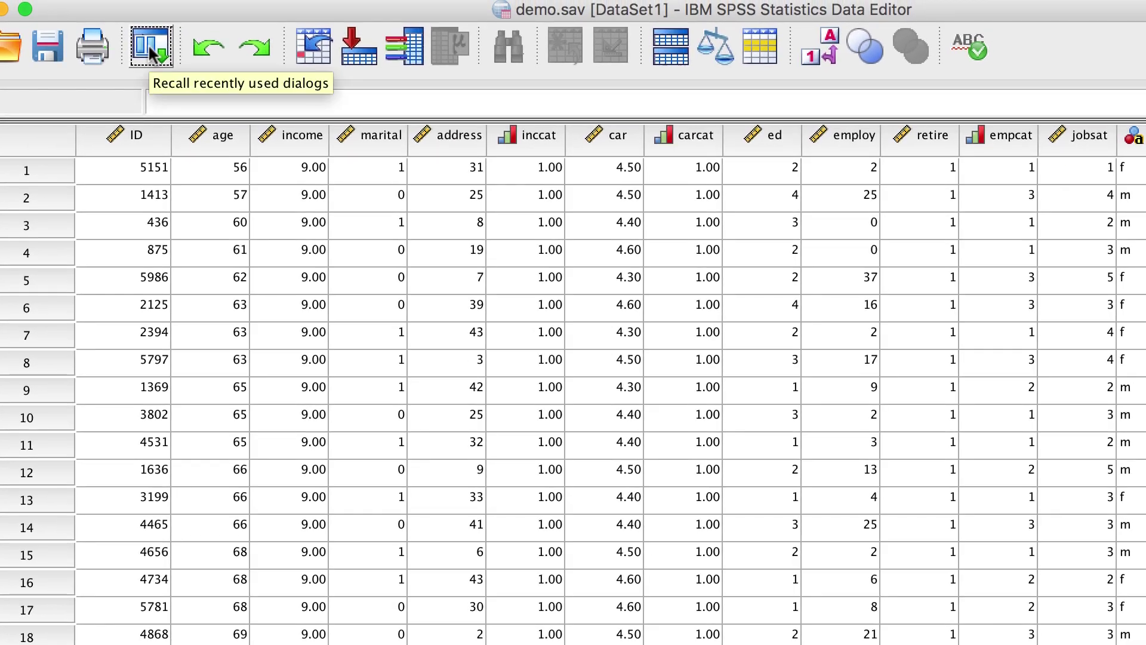
- Re-sort the cases by household income in descending order, keeping age in years as the second, ascending key
{"action": "left_click", "coordinate": [148, 44]}
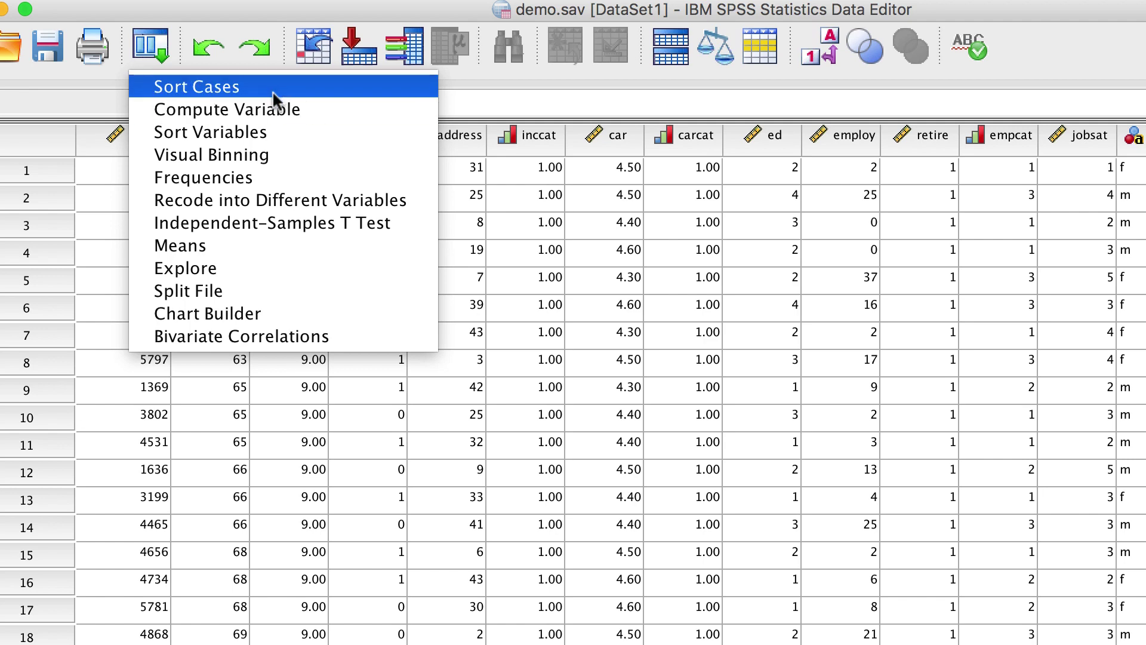
{"action": "left_click", "coordinate": [282, 88]}
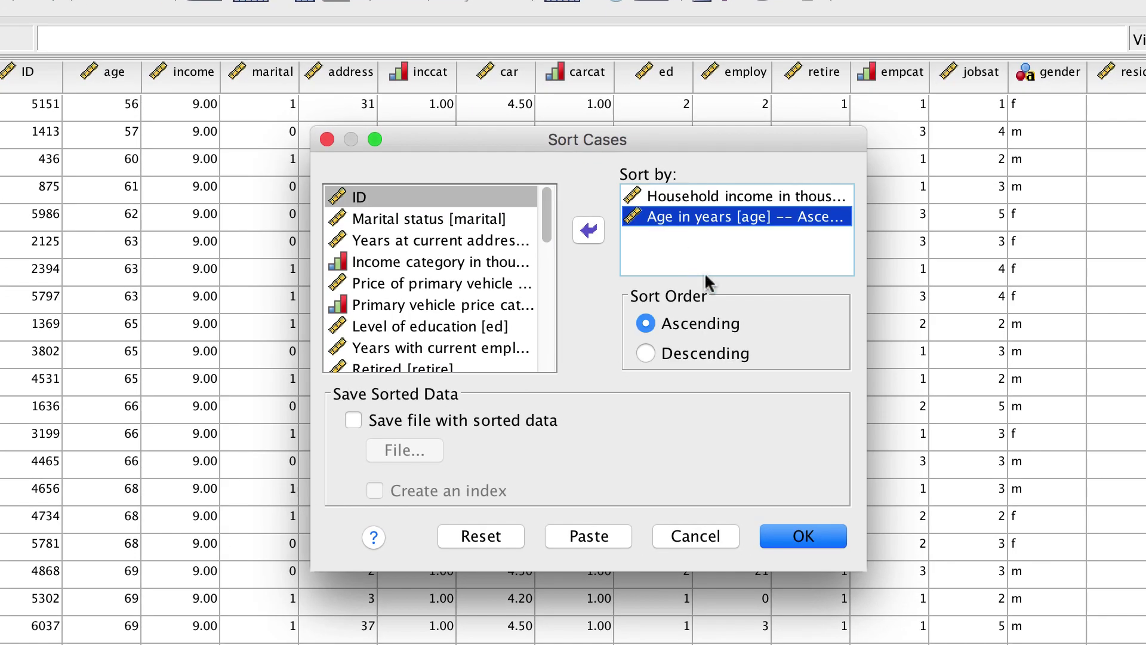
{"action": "left_click", "coordinate": [710, 199]}
{"action": "left_click", "coordinate": [707, 351]}
{"action": "left_click", "coordinate": [702, 217]}
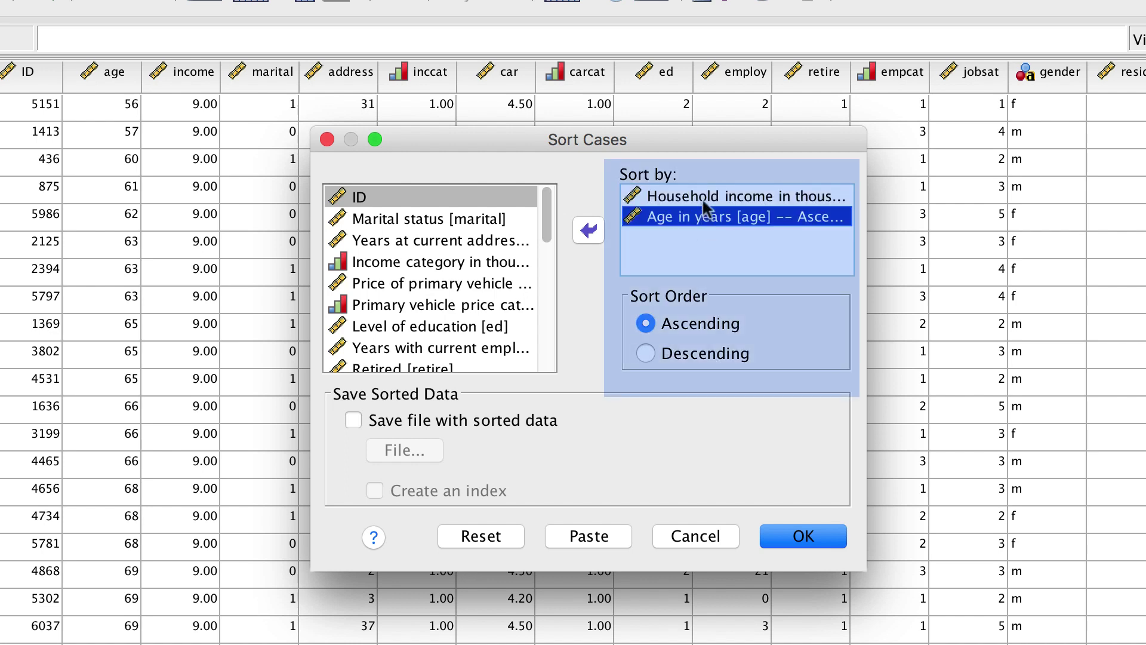
{"action": "left_click", "coordinate": [703, 196]}
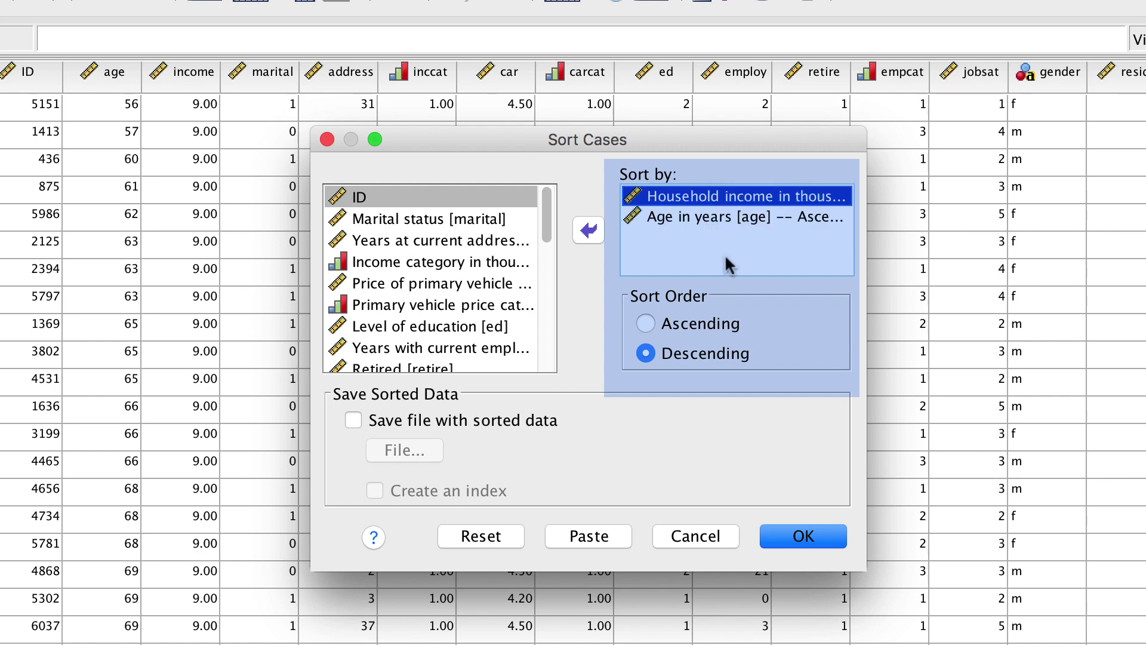
{"action": "left_click", "coordinate": [834, 530]}
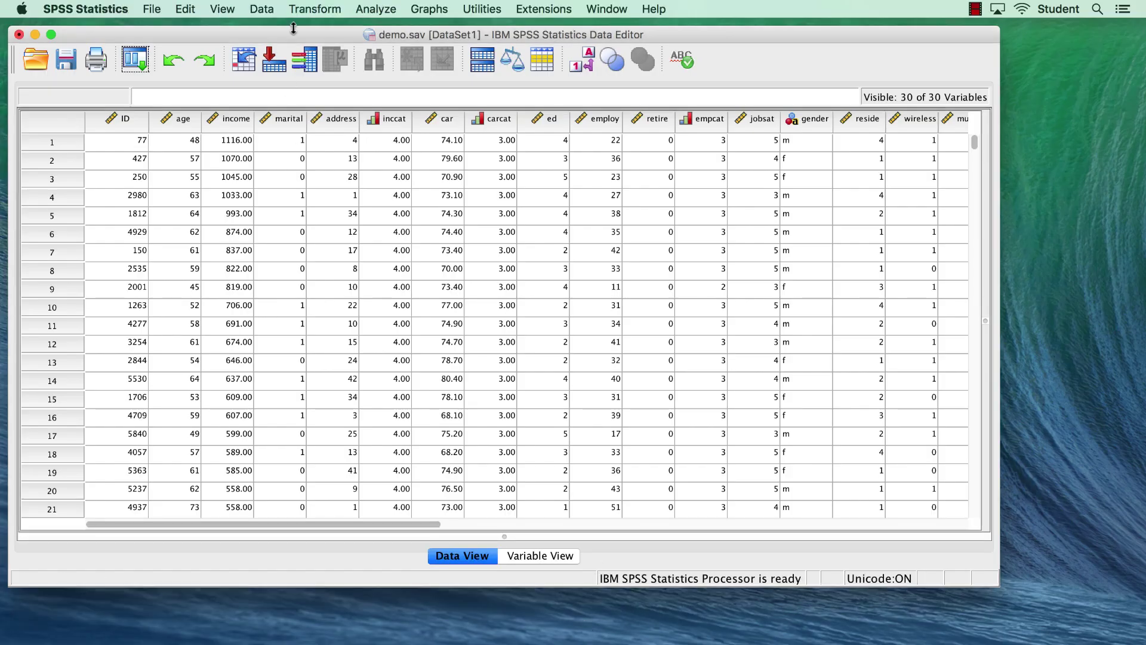
- Run Sort Cases with the same keys and save the sorted data to the Desktop as an SPSS Statistics file named NewData
{"action": "left_click", "coordinate": [262, 9]}
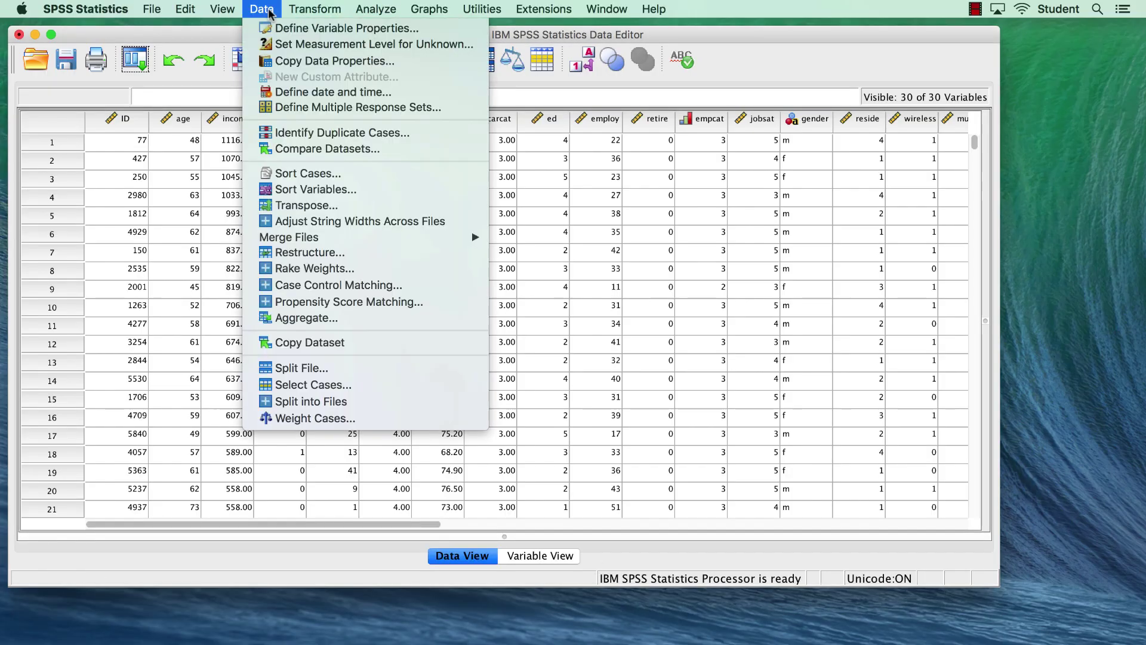
{"action": "left_click", "coordinate": [318, 175]}
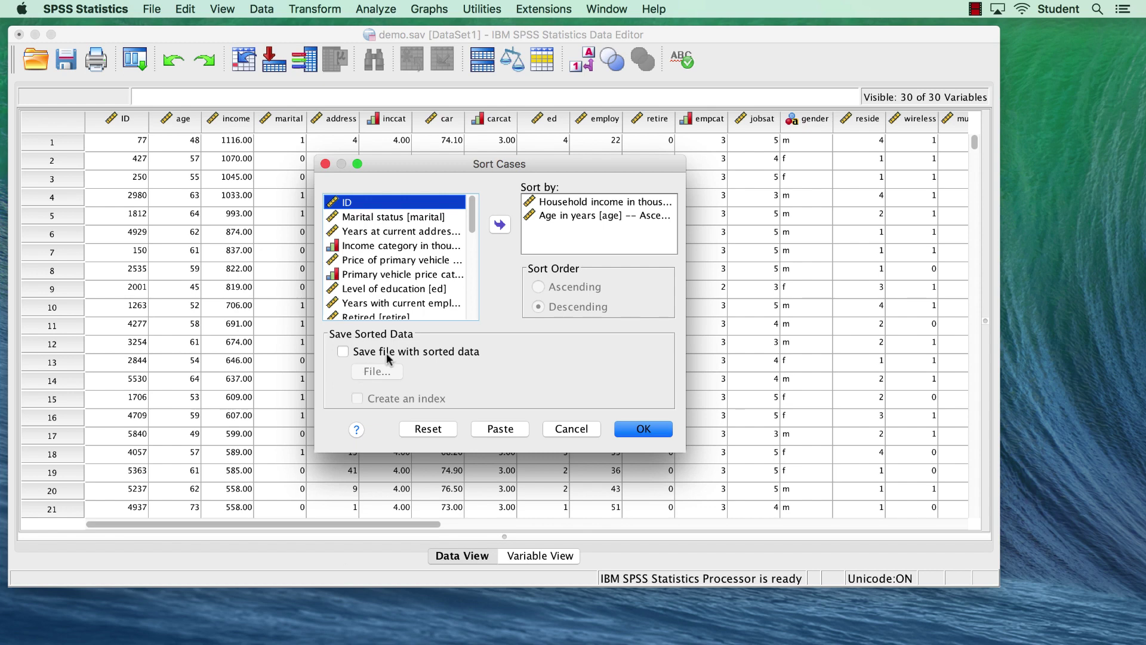
{"action": "left_click", "coordinate": [404, 352]}
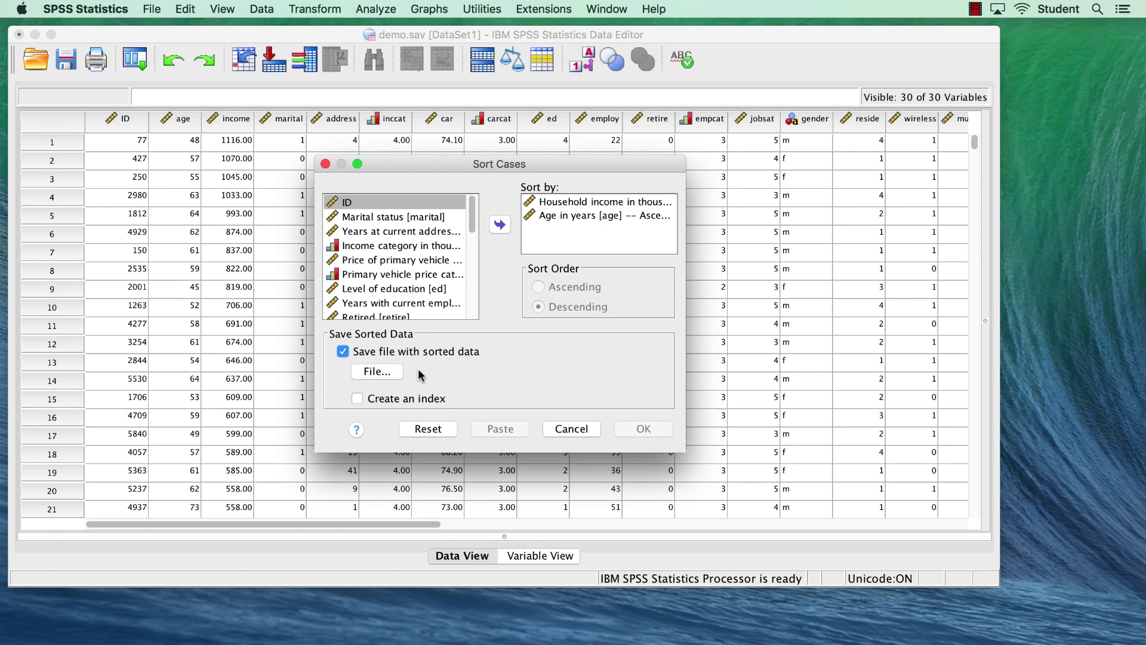
{"action": "left_click", "coordinate": [376, 371]}
{"action": "type", "text": "N"}
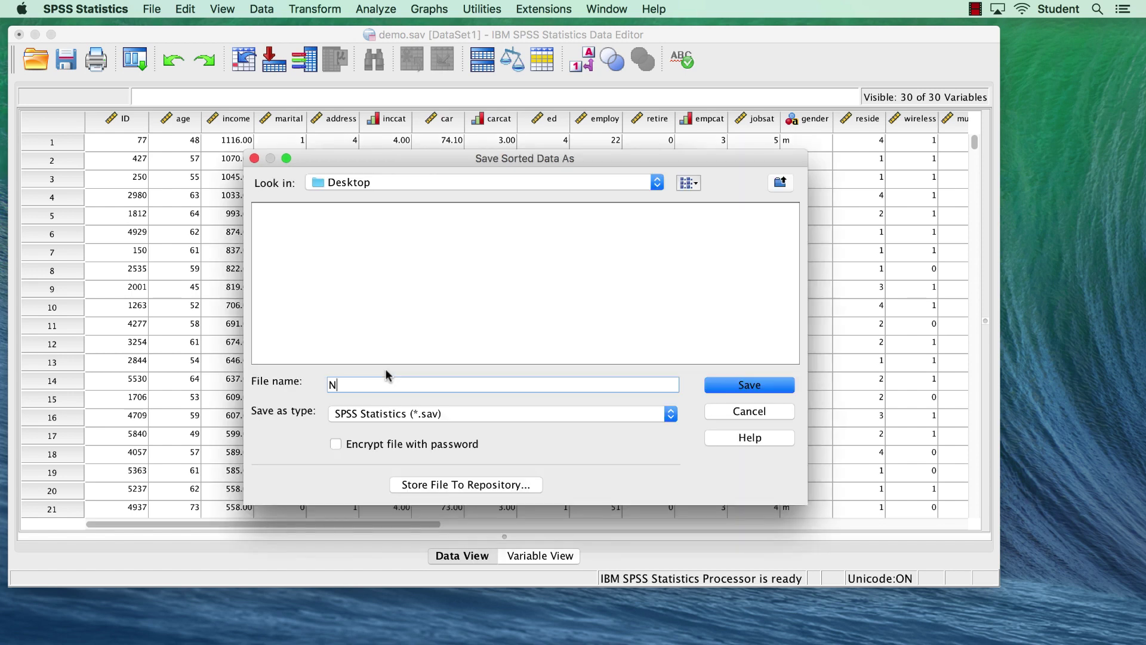
{"action": "type", "text": "ewData"}
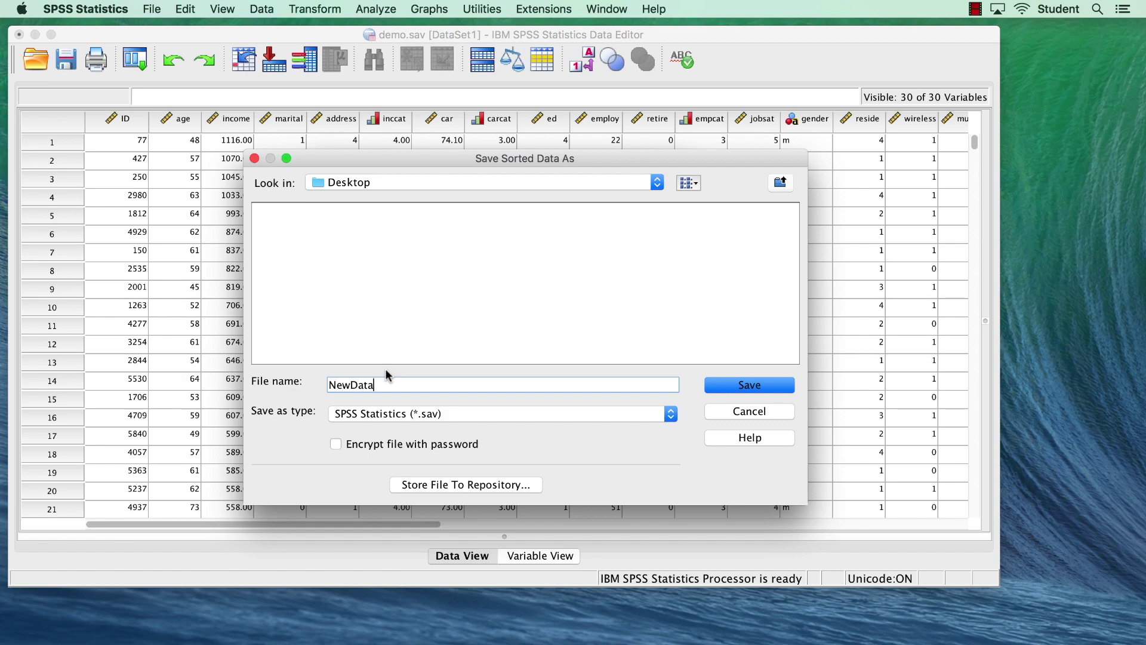
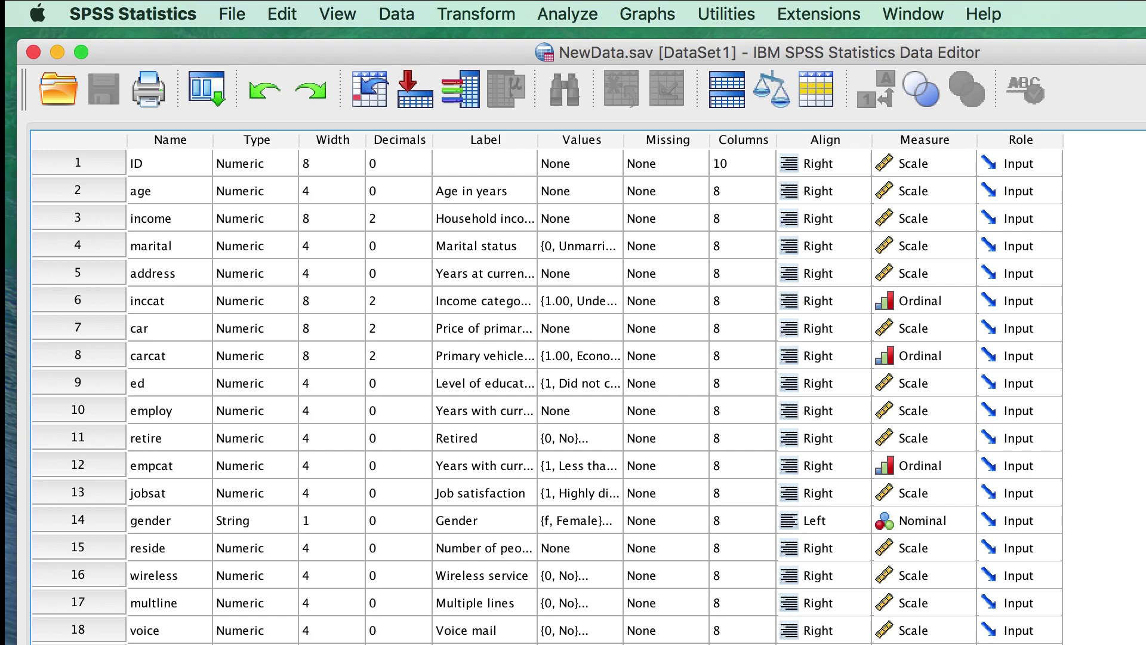
- Set up Sort Variables to order the variables by the Name column, with the sort order set to ascending
{"action": "left_click", "coordinate": [406, 24]}
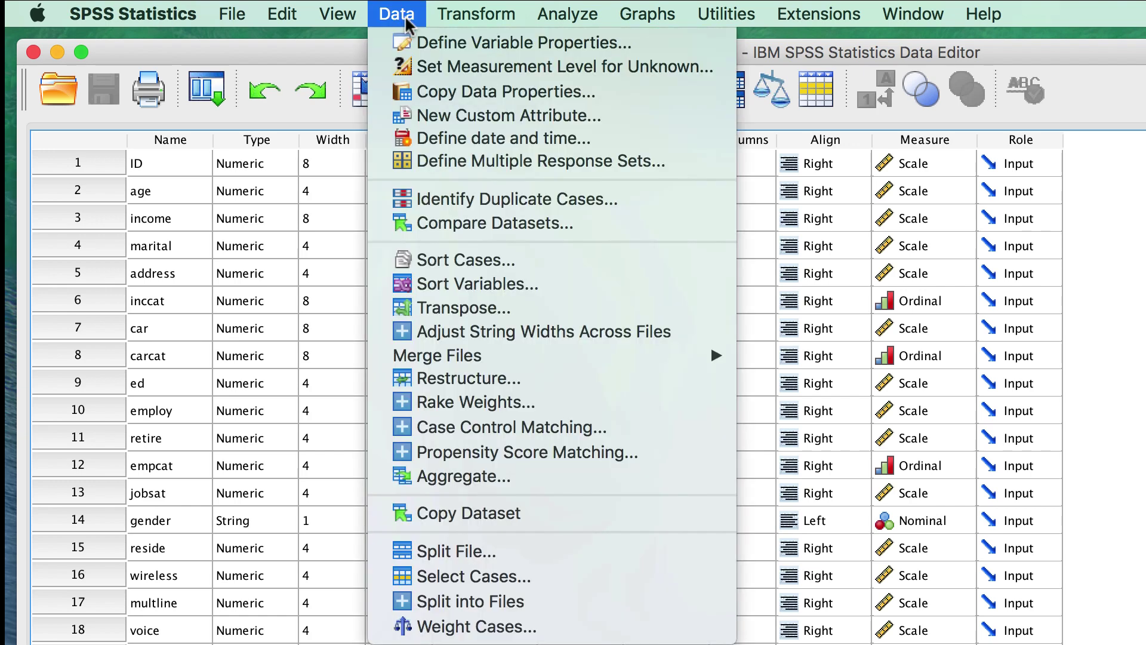
{"action": "left_click", "coordinate": [588, 281]}
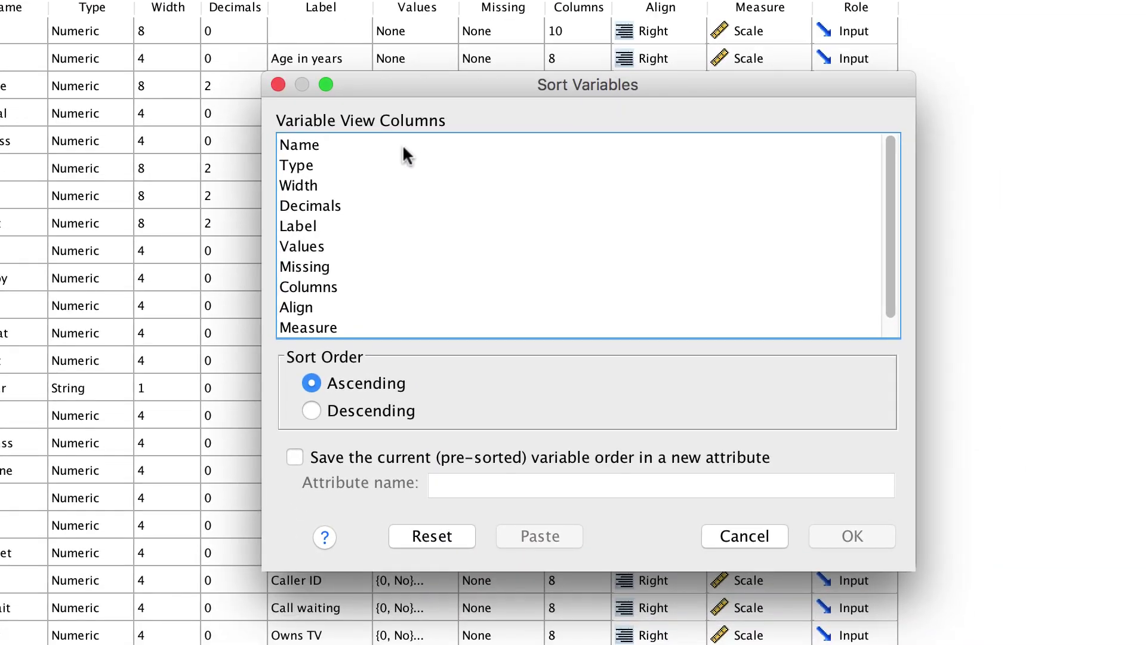
{"action": "left_click", "coordinate": [401, 147]}
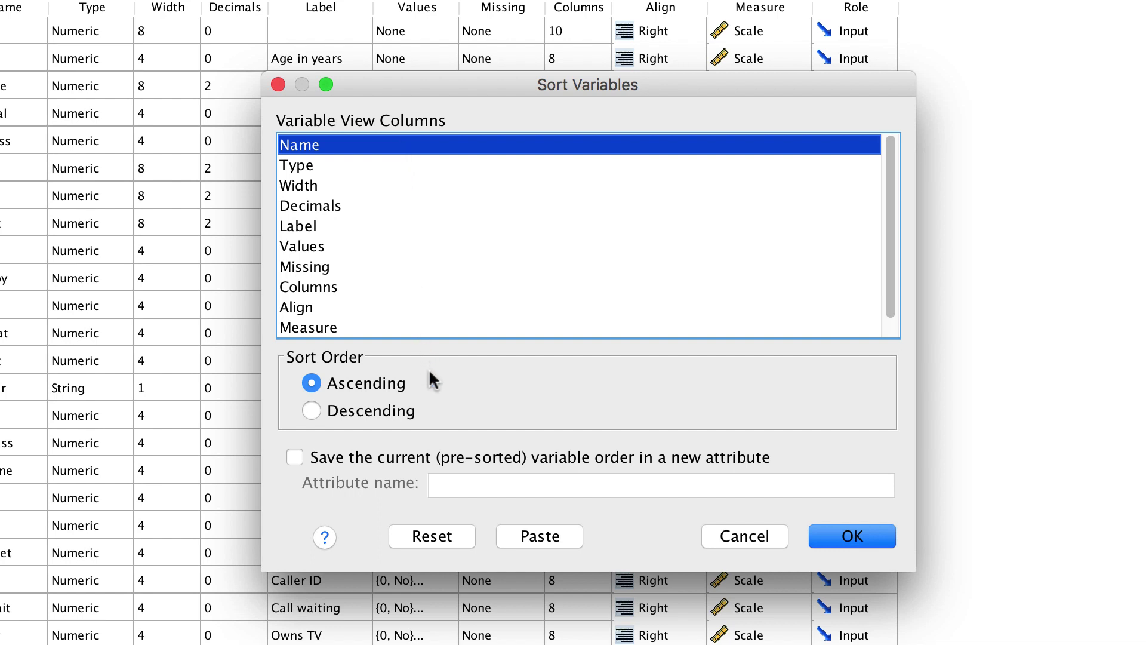
{"action": "left_click", "coordinate": [400, 409]}
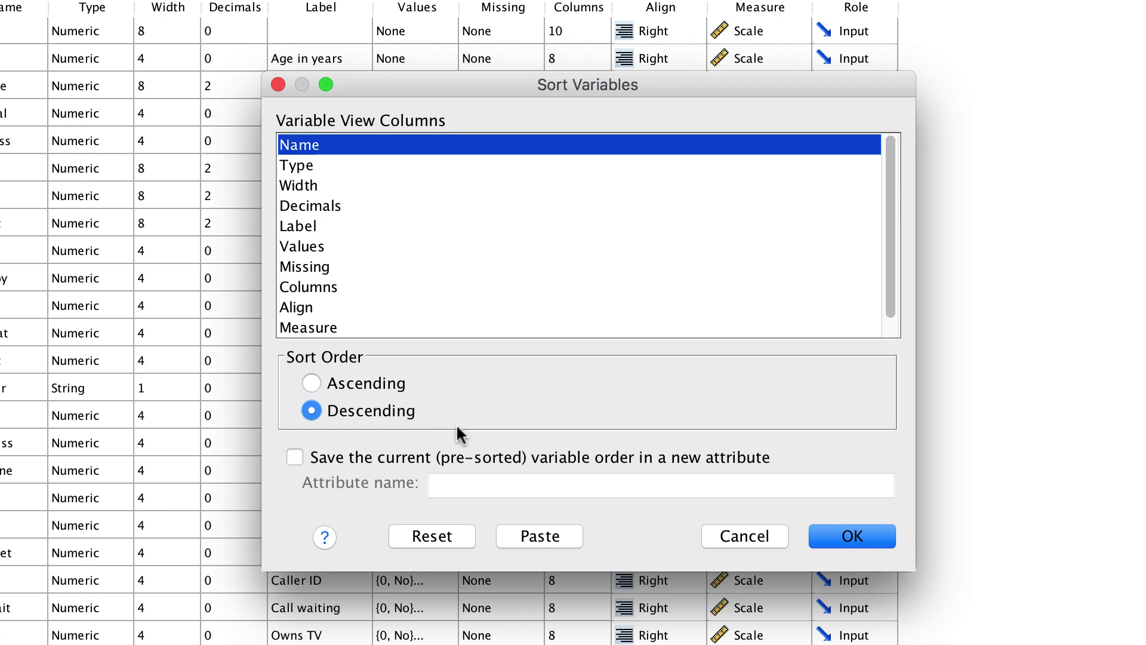
{"action": "left_click", "coordinate": [392, 384]}
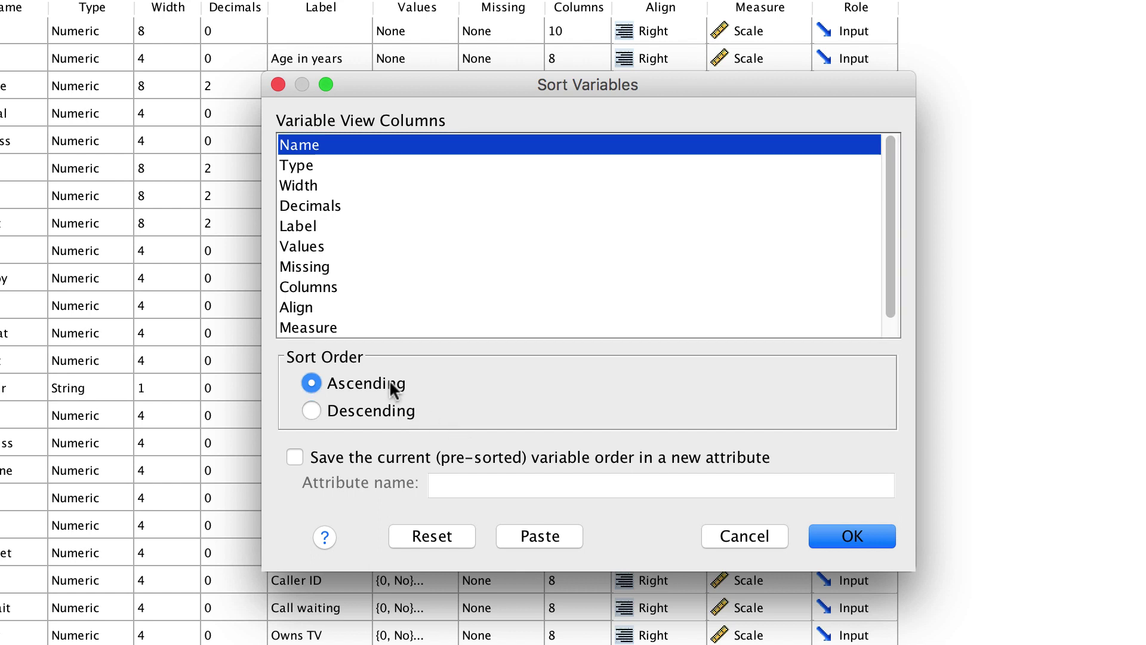
- Try other sort columns such as Label, Columns and Decimals, and the option to save the pre-sorted variable order in a new attribute
{"action": "left_click", "coordinate": [358, 186]}
{"action": "left_click", "coordinate": [359, 225]}
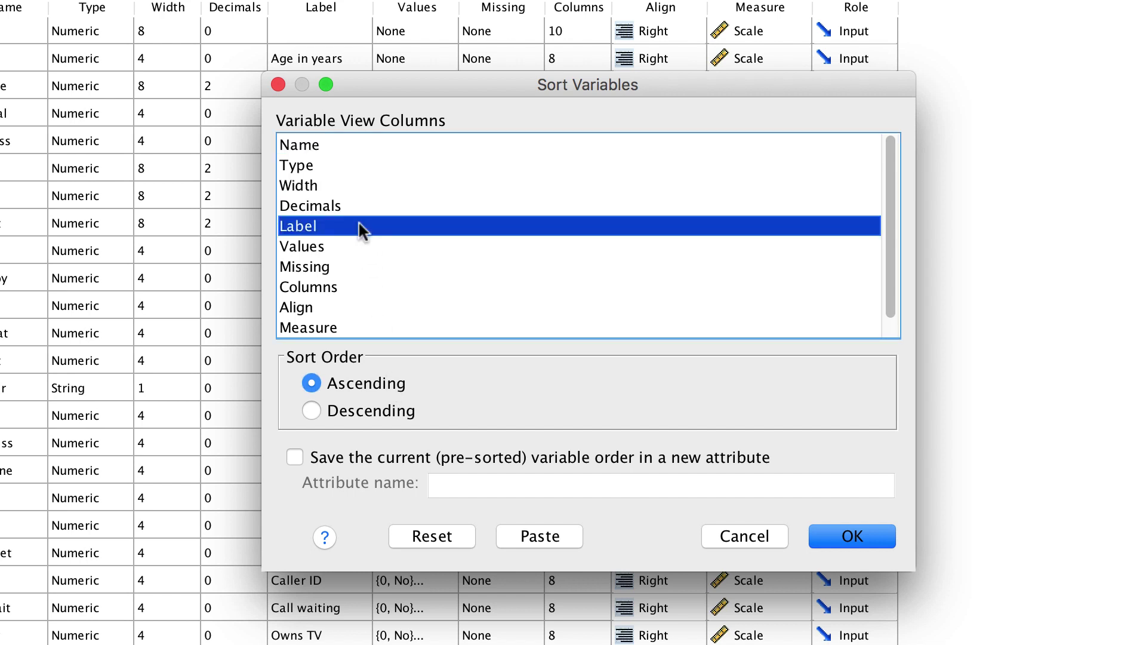
{"action": "left_click", "coordinate": [364, 266]}
{"action": "left_click", "coordinate": [367, 289]}
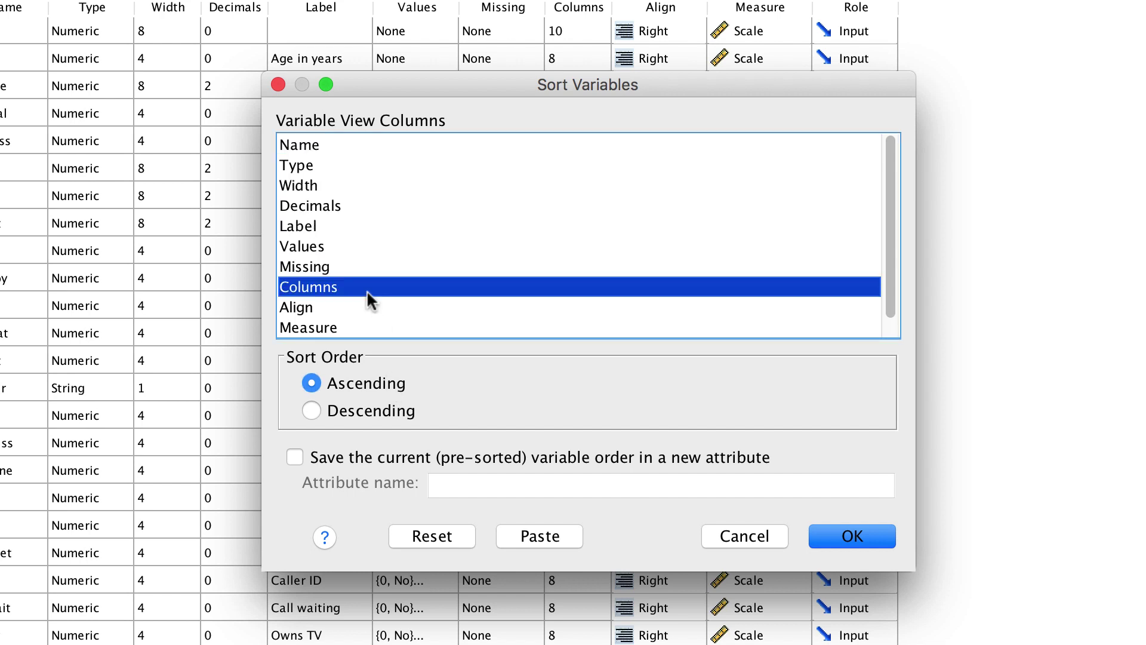
{"action": "left_click", "coordinate": [352, 206]}
{"action": "left_click", "coordinate": [369, 453]}
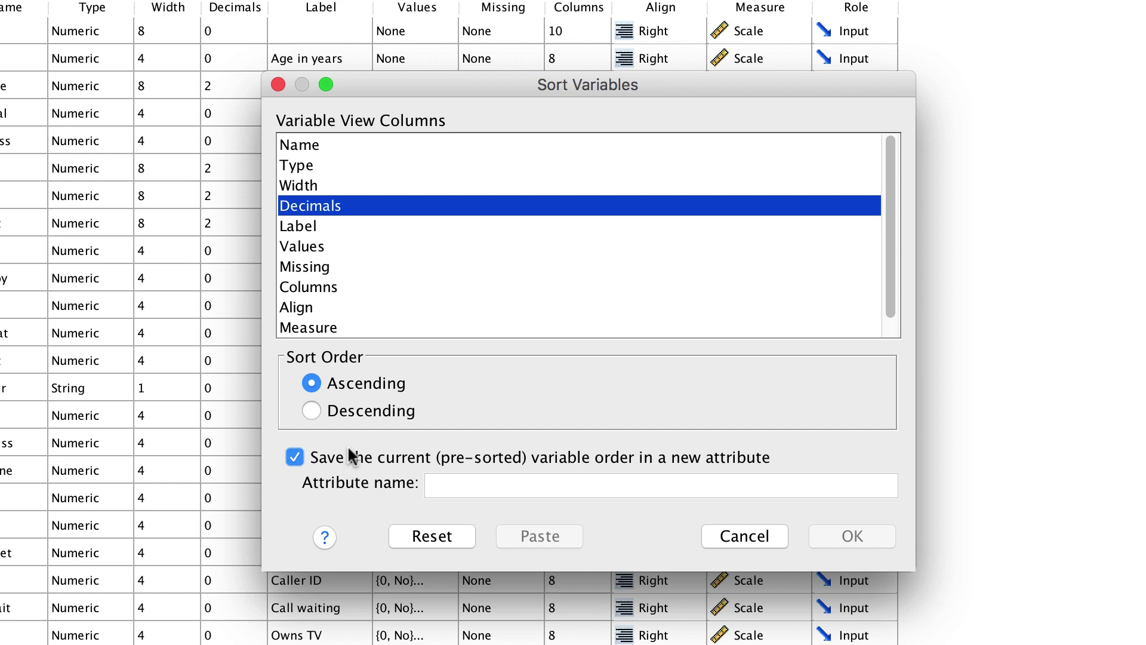
{"action": "left_click", "coordinate": [369, 226]}
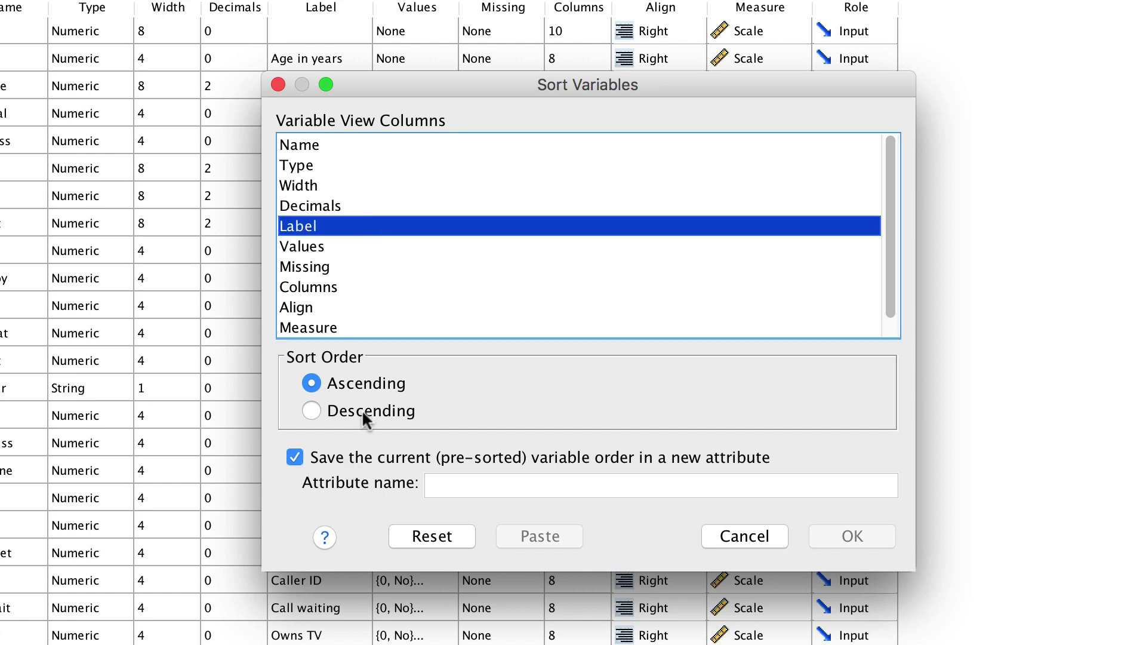
{"action": "left_click", "coordinate": [368, 459]}
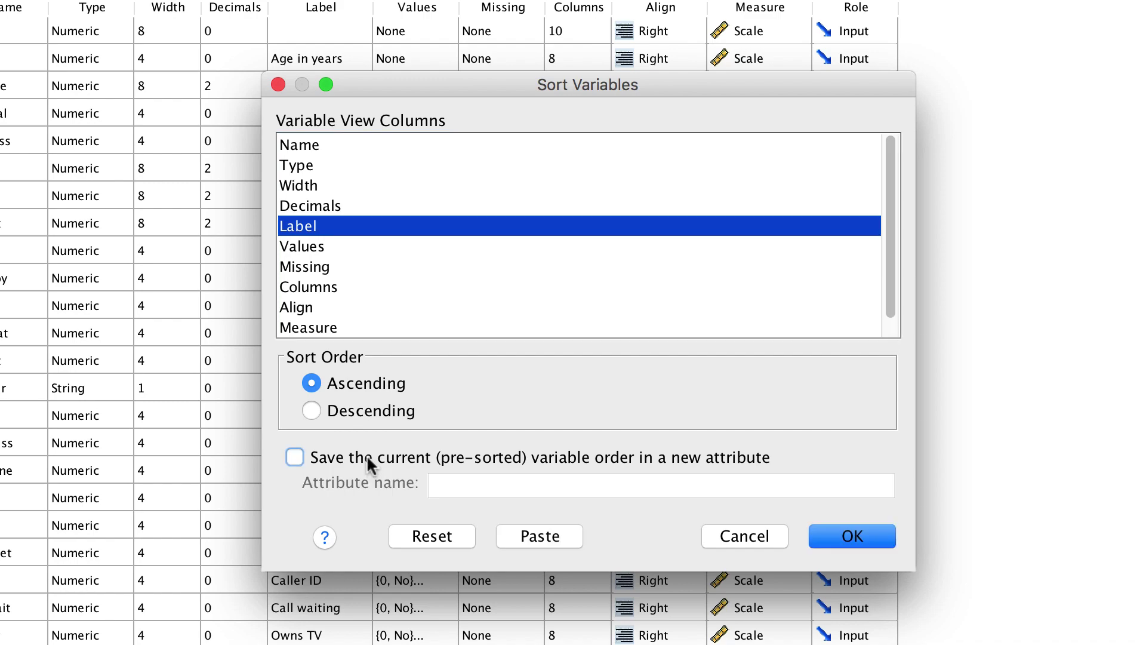
- Sort the variables by Name in ascending order and minimize the output window to return to the variable list
{"action": "left_click", "coordinate": [341, 144]}
{"action": "left_click", "coordinate": [850, 534]}
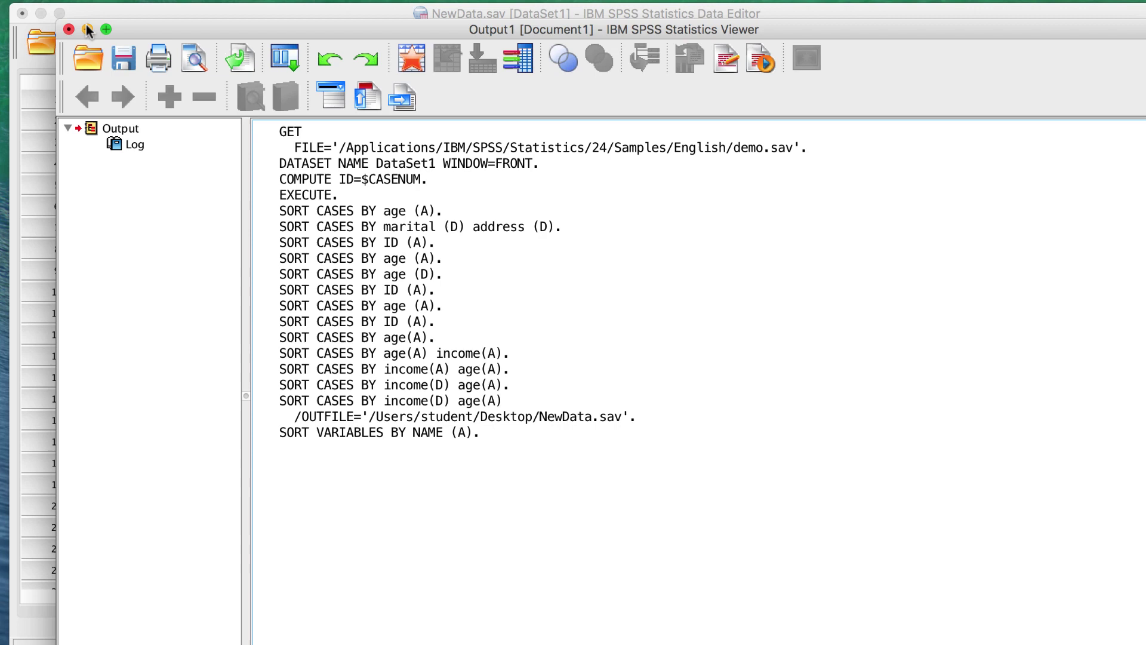
{"action": "left_click", "coordinate": [87, 29]}
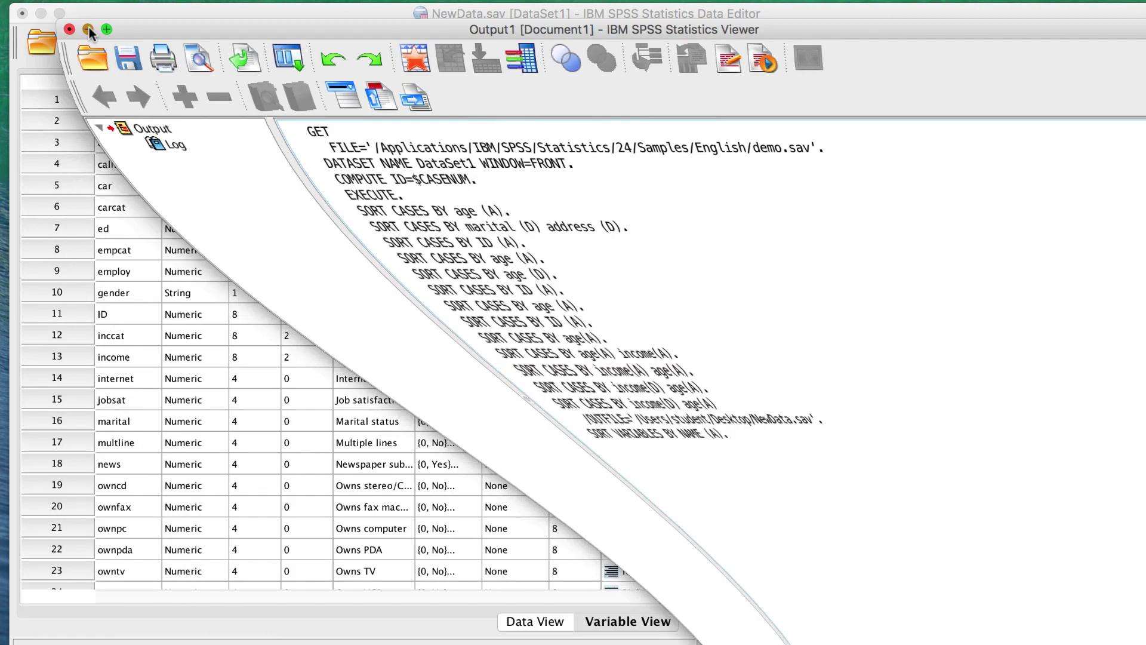